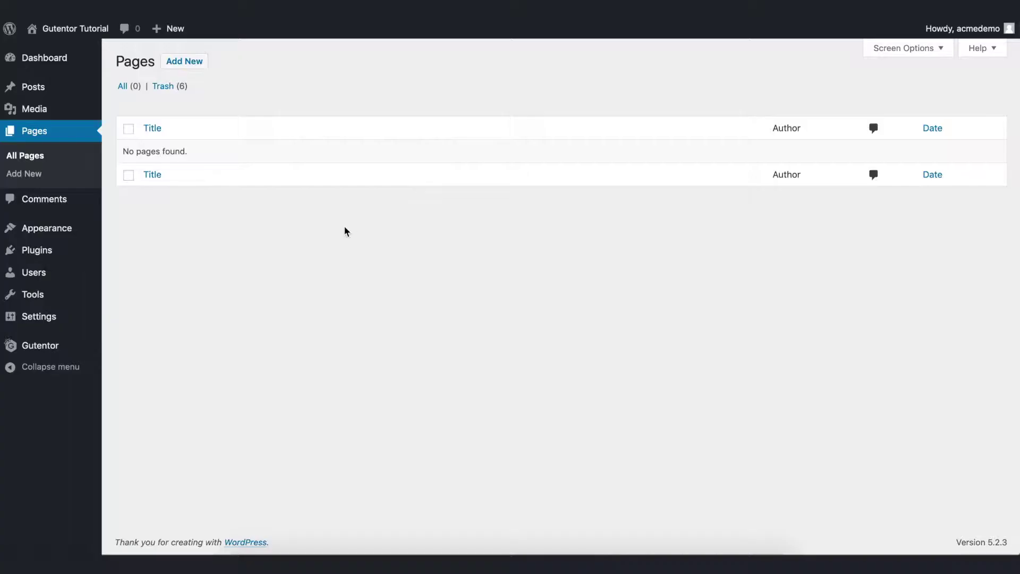
Title the page 'Testimonial' and apply the Gutentor Full Width page template.
click(187, 63)
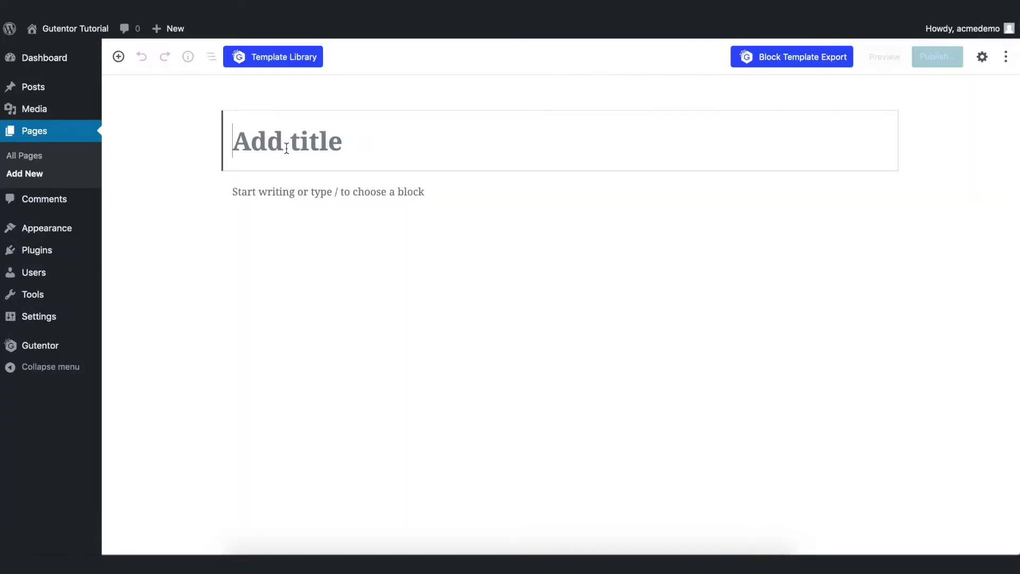
text(Testimonial)
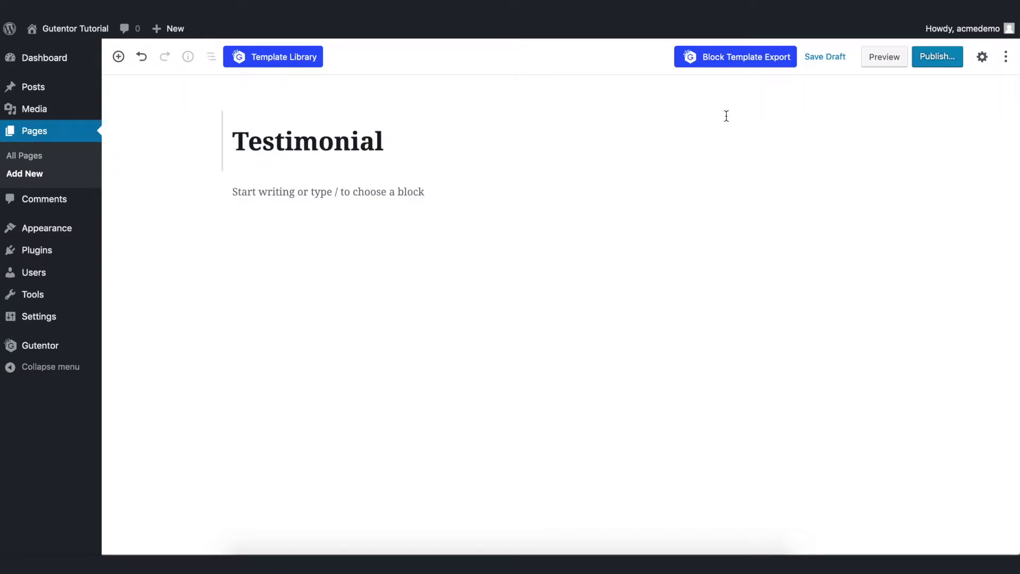
click(981, 58)
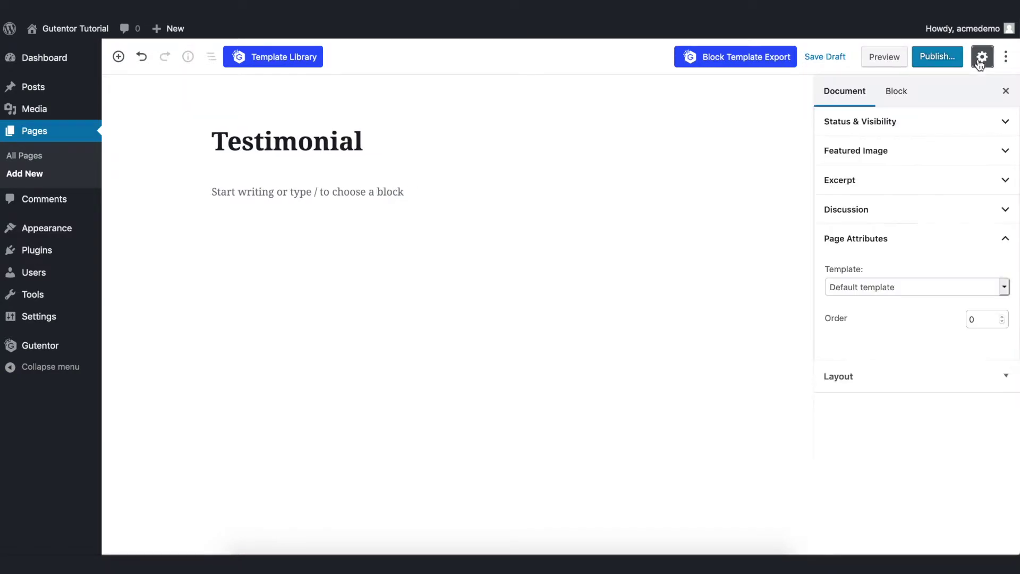
click(863, 285)
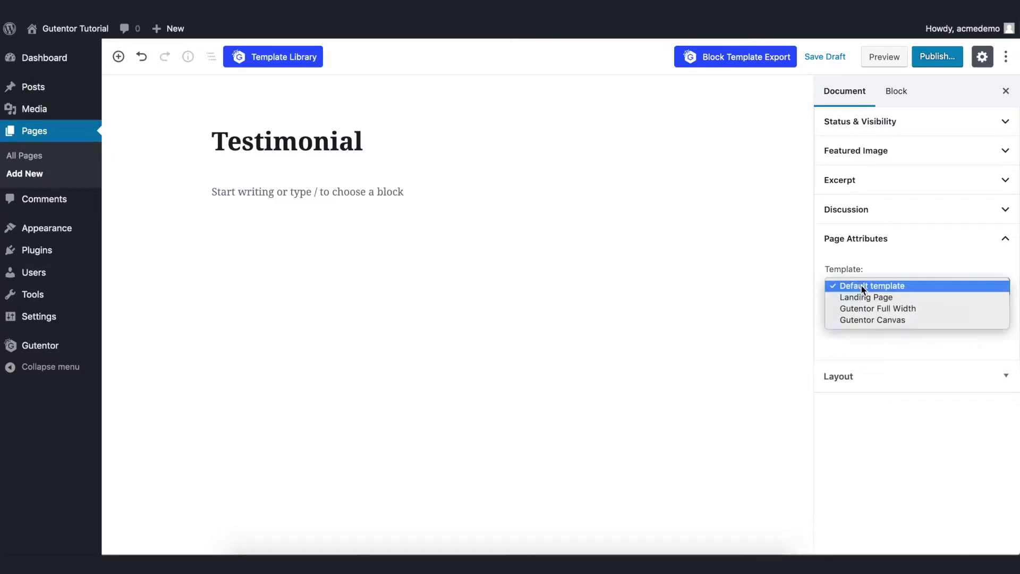
click(884, 314)
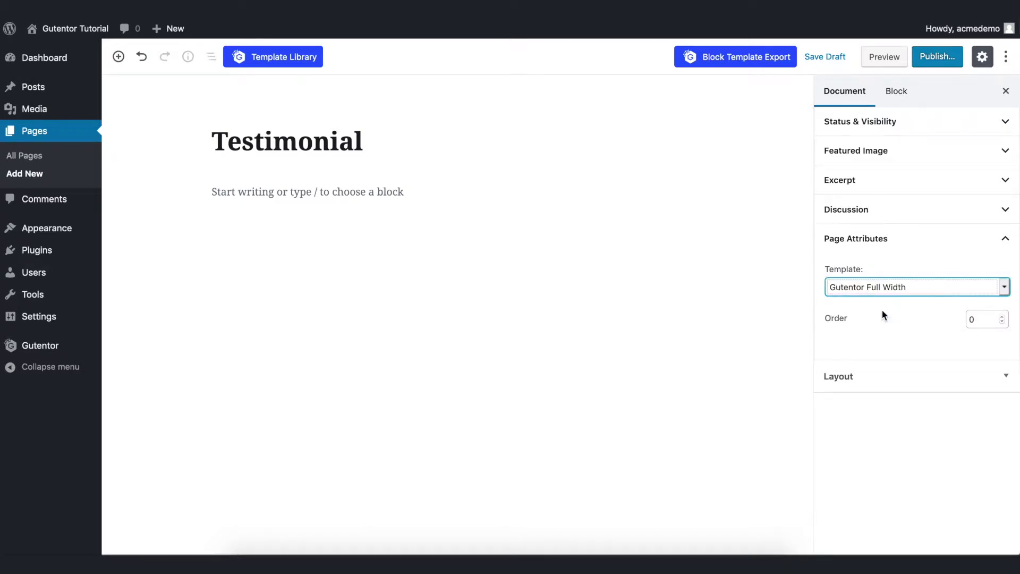
key(ctrl+shift+comma)
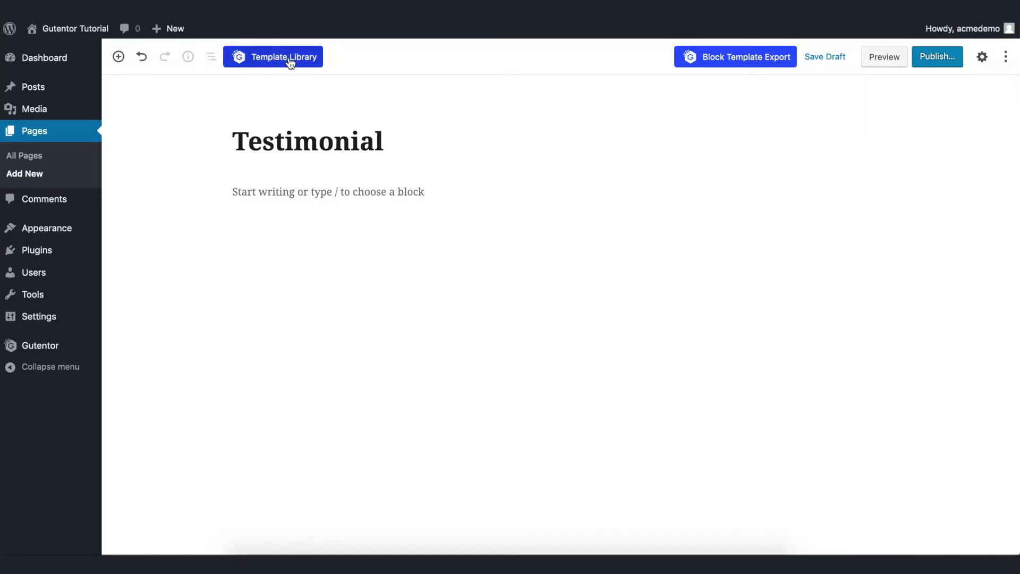
click(290, 61)
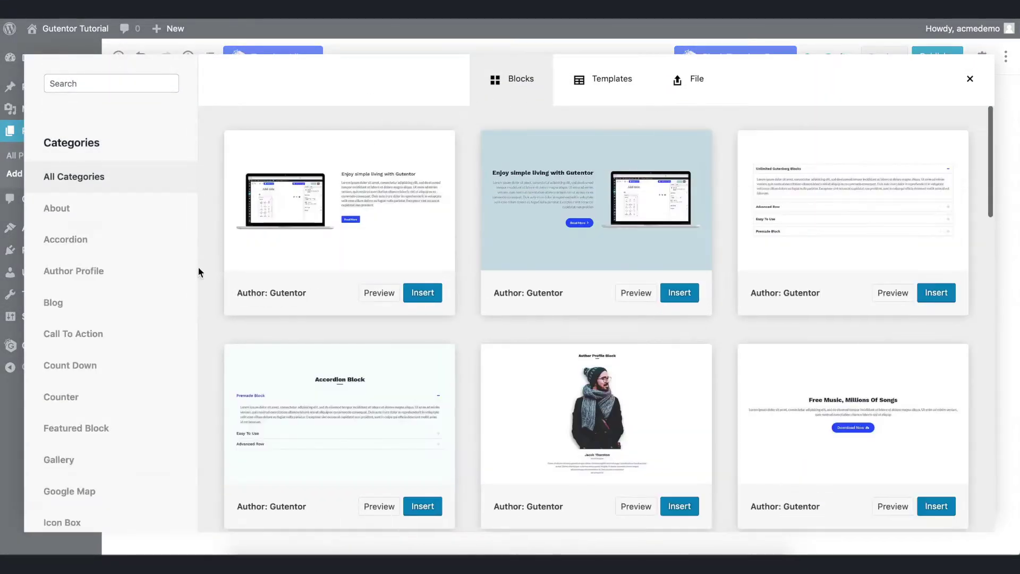
Filter Gutentor templates to Testimonial, preview the second design, and insert 'Our Clients Belive Us'.
scroll(126, 319, down, 5)
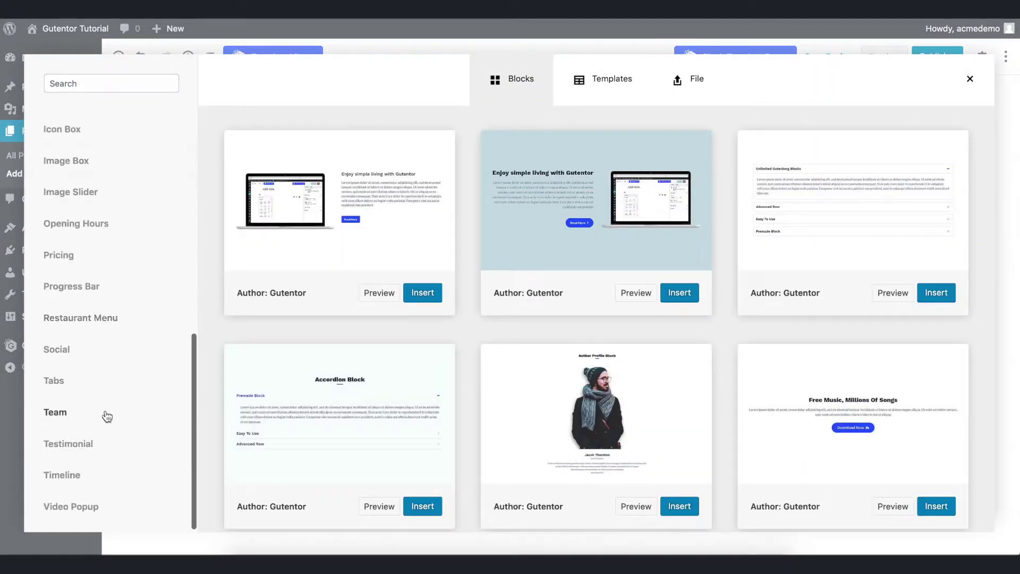
click(91, 444)
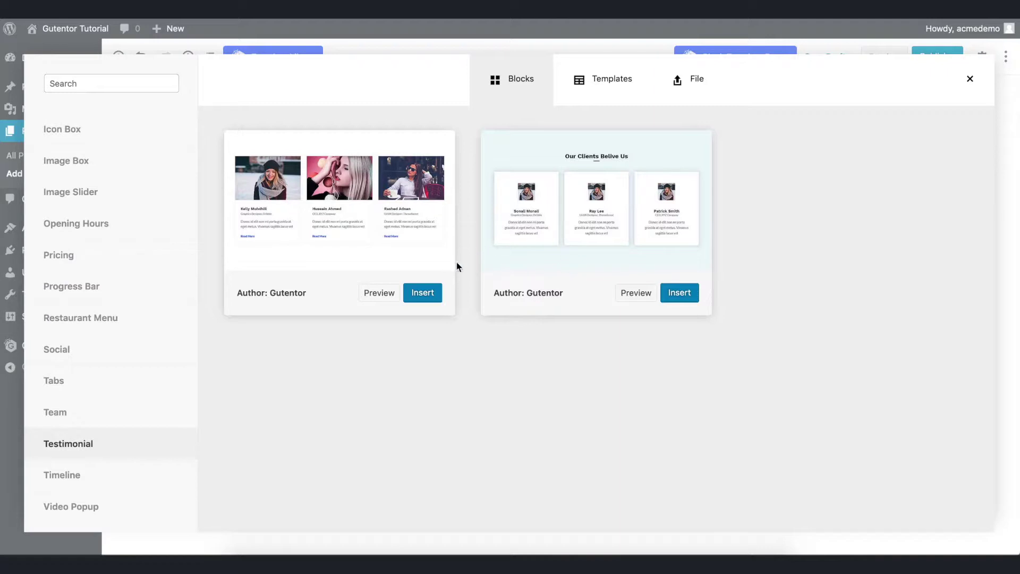
click(636, 293)
scroll(579, 158, down, 10)
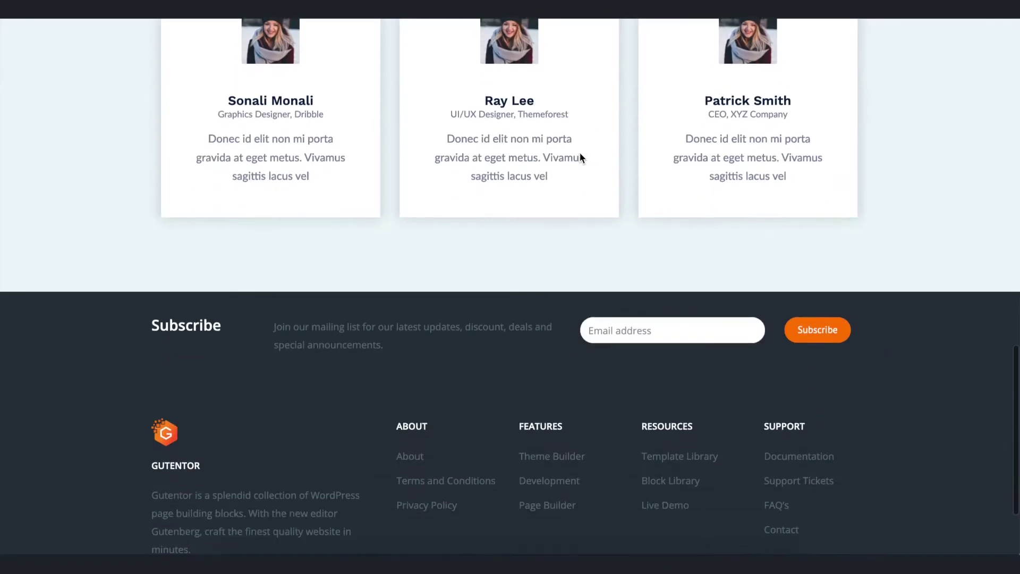
scroll(581, 156, up, 10)
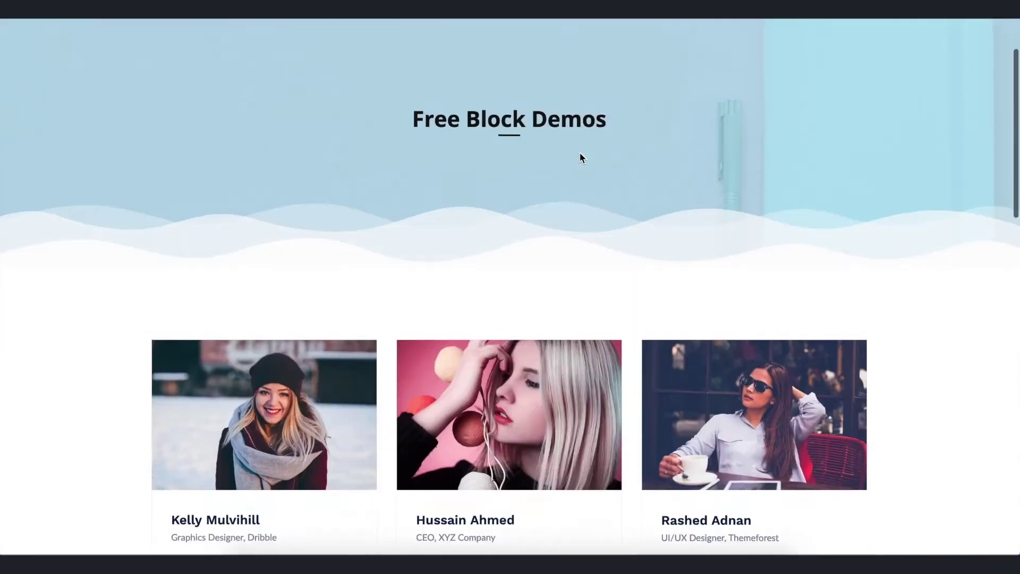
scroll(580, 158, down, 8)
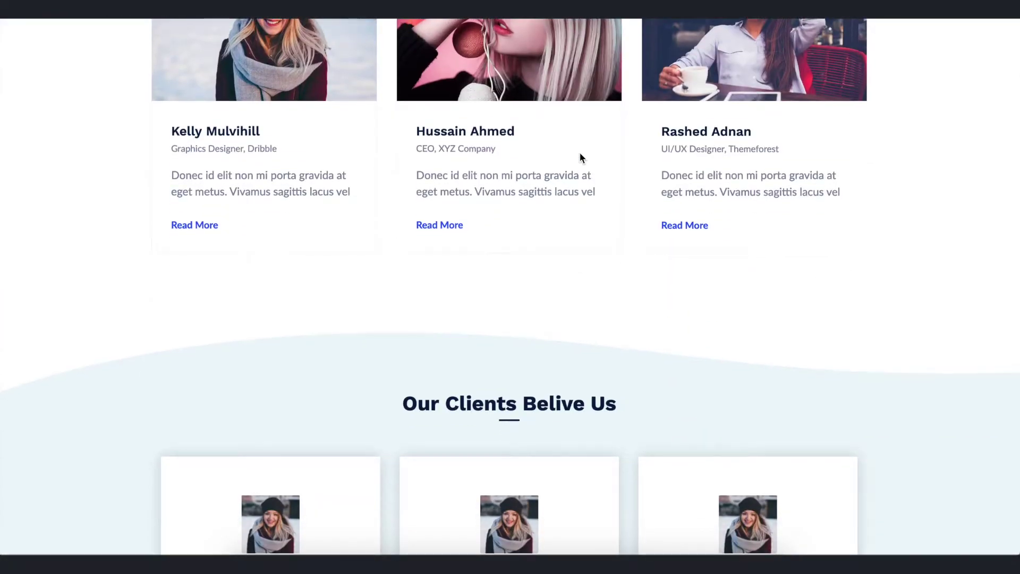
scroll(581, 157, up, 6)
scroll(581, 157, down, 8)
key(Escape)
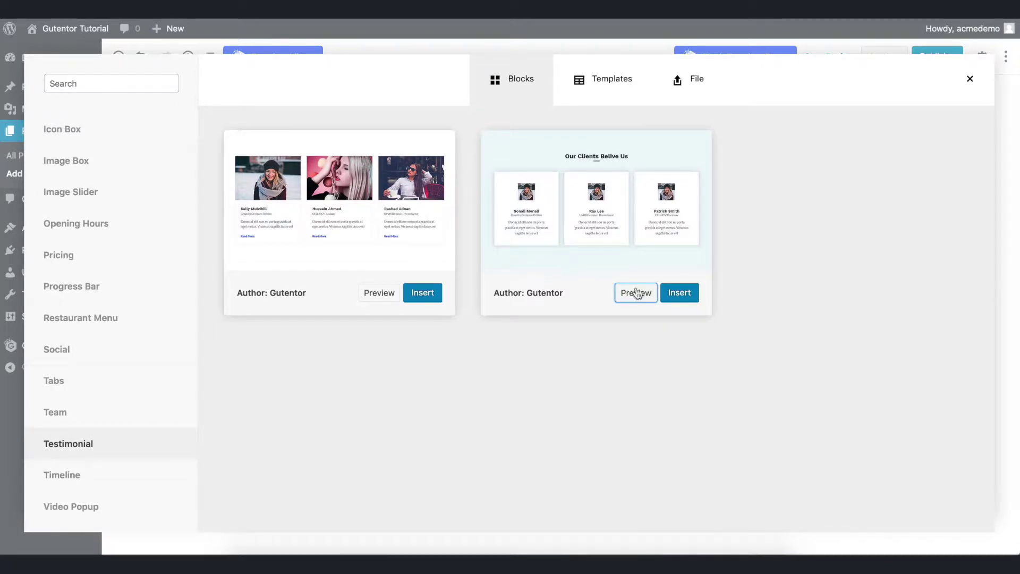
click(680, 293)
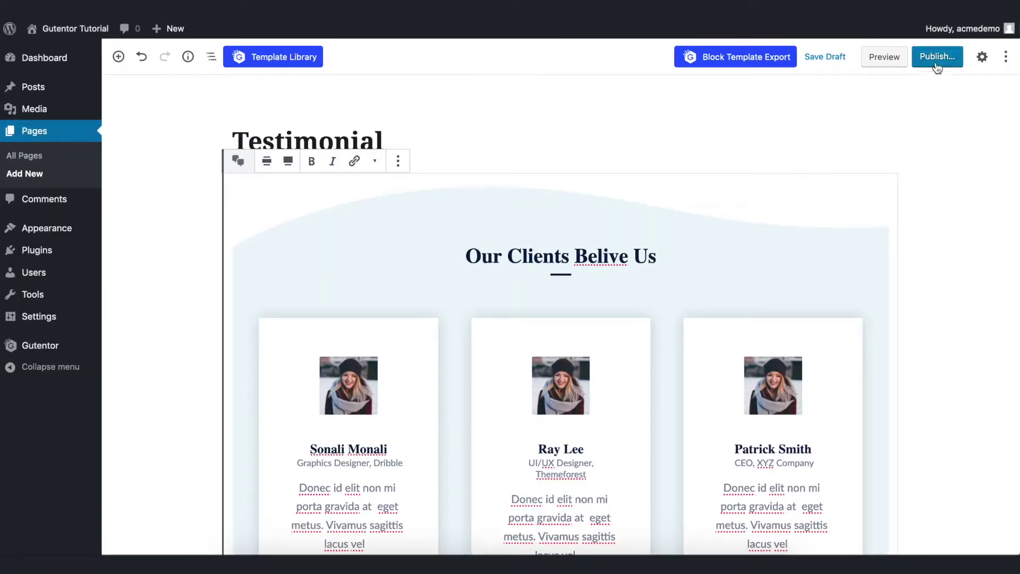
Publish the Testimonial page and open the live page in a new tab.
click(937, 65)
click(934, 63)
right_click(196, 94)
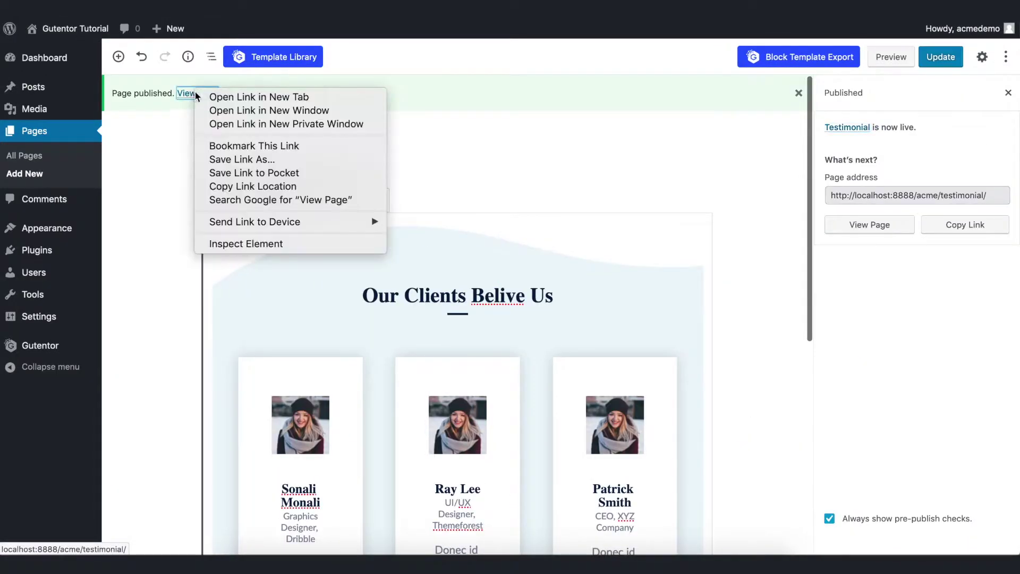
click(216, 98)
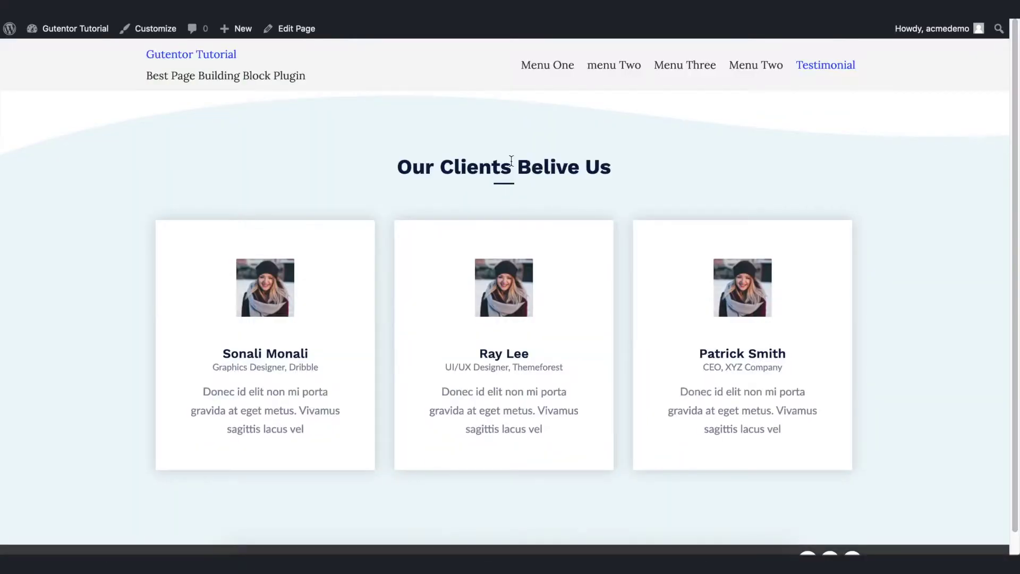
Review the three-card testimonial section on the live page.
scroll(511, 161, down, 1)
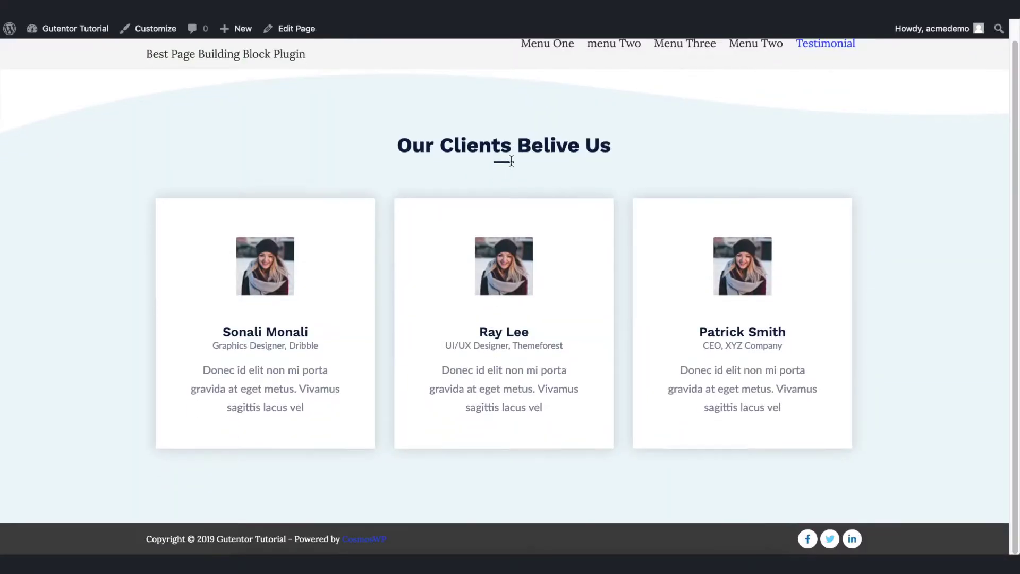
scroll(511, 161, up, 1)
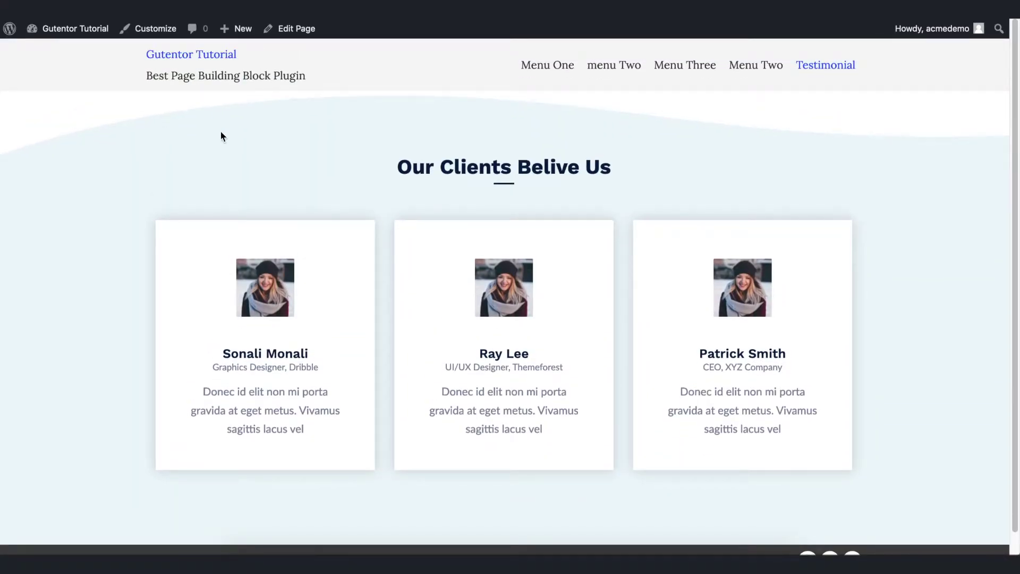
drag(223, 137, 854, 439)
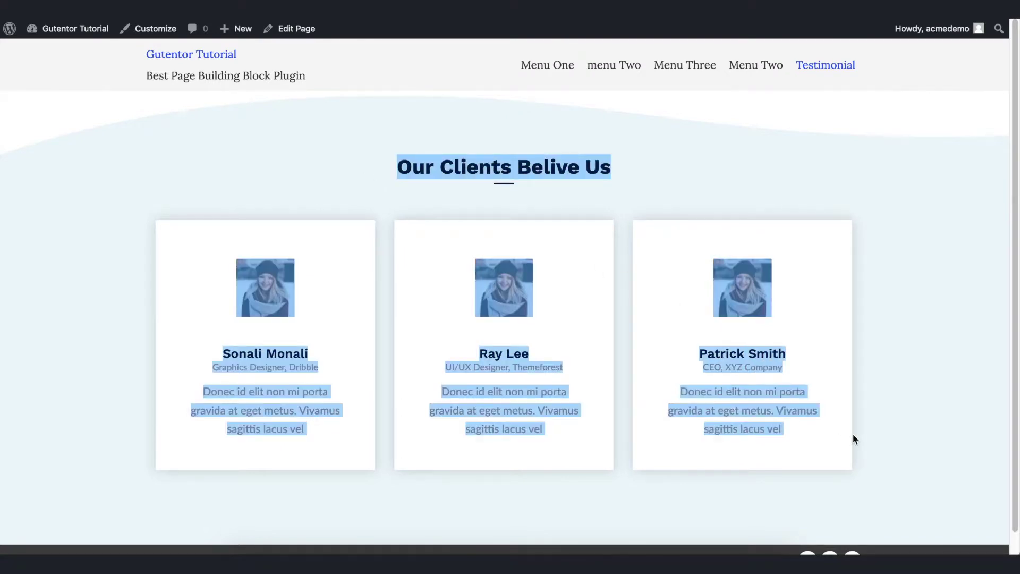
click(648, 152)
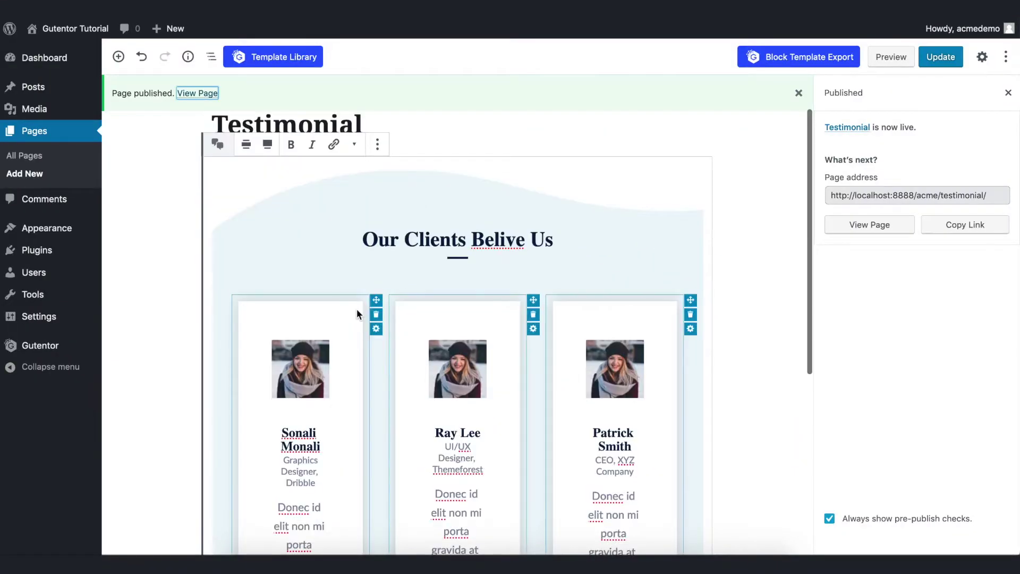
Swap each of the three card photos for the man-in-glasses portrait from the Media Library.
click(319, 352)
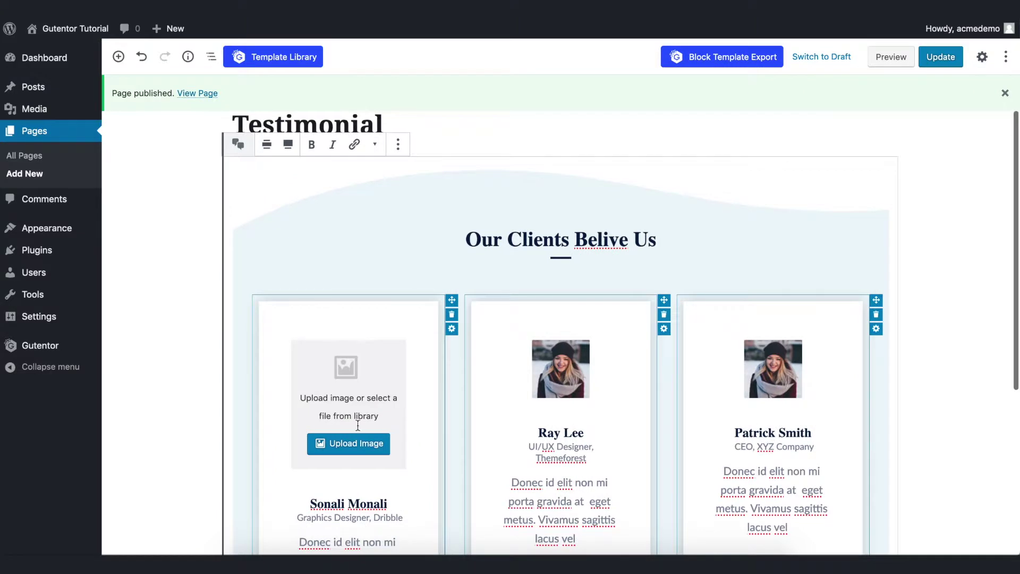
click(351, 445)
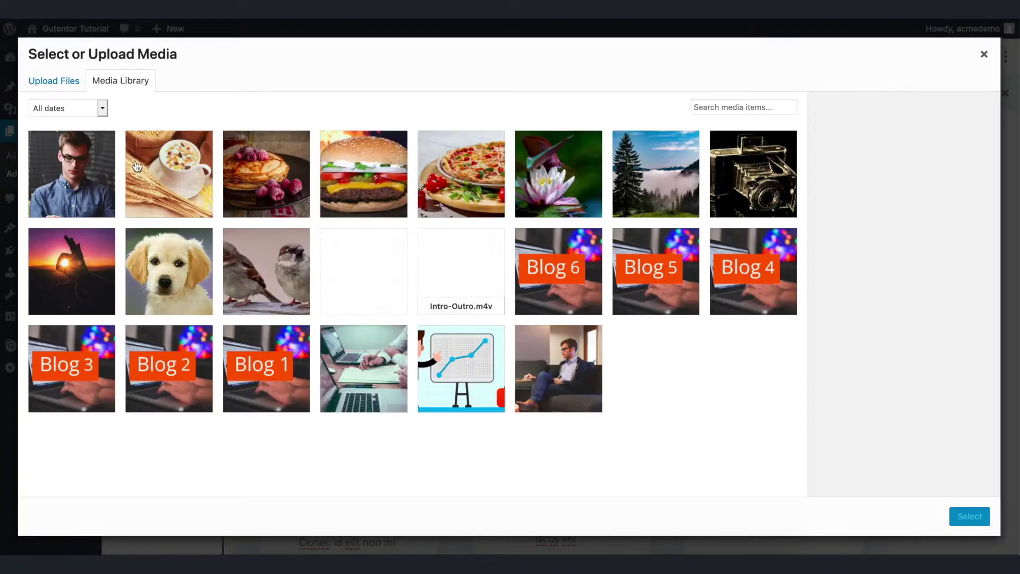
click(98, 170)
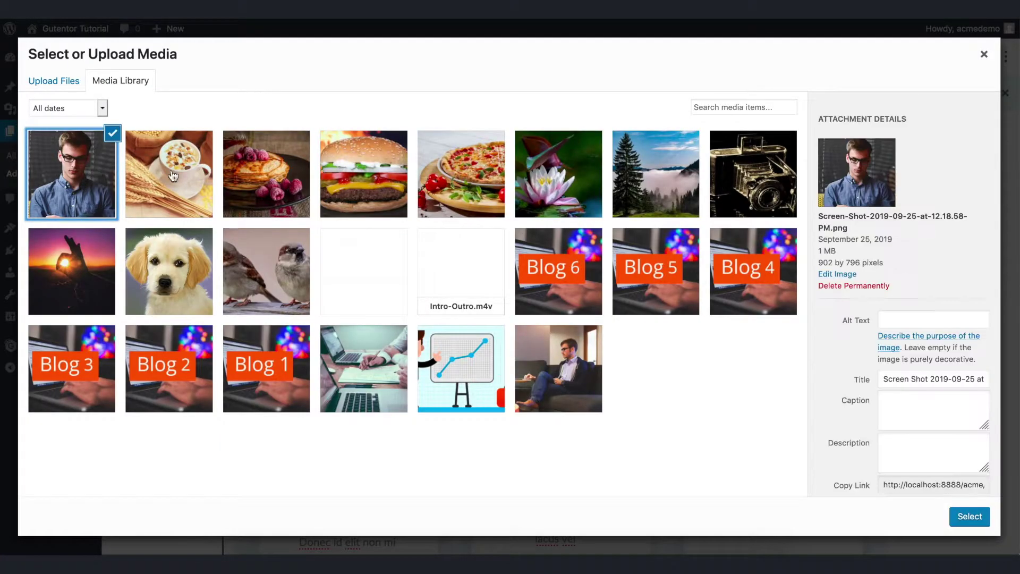
click(963, 518)
click(601, 356)
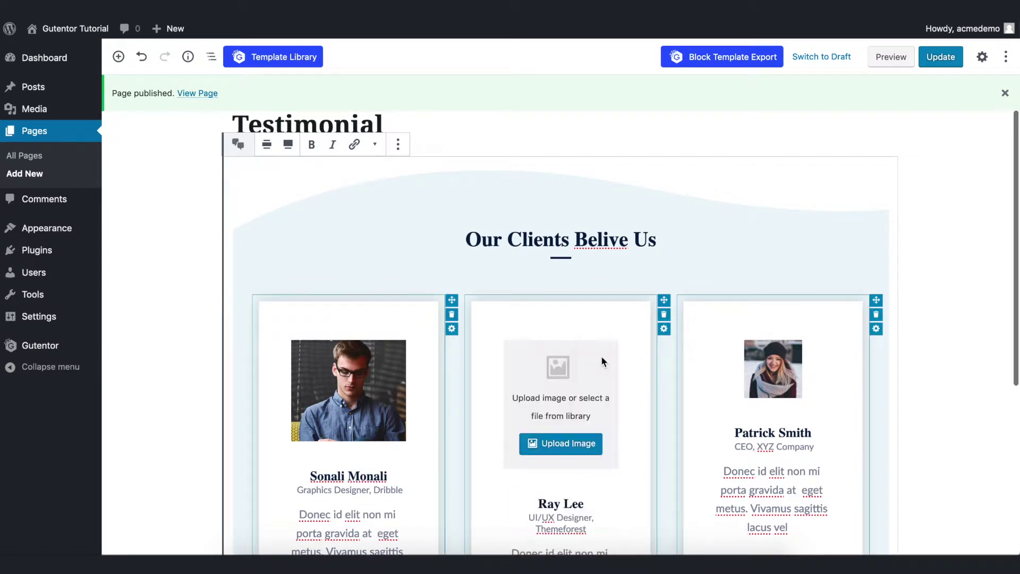
click(583, 434)
click(94, 185)
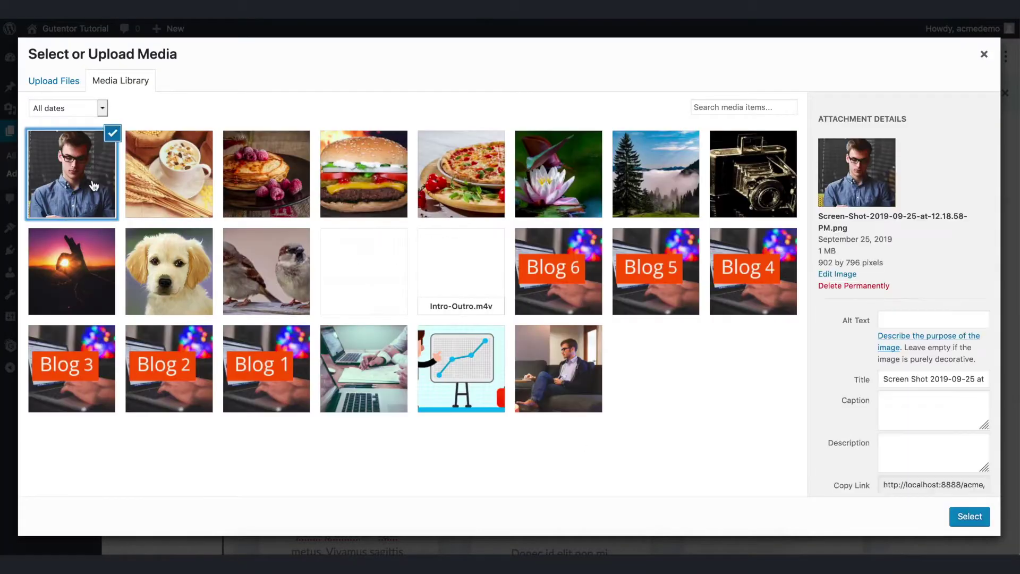
click(970, 517)
click(809, 357)
click(772, 442)
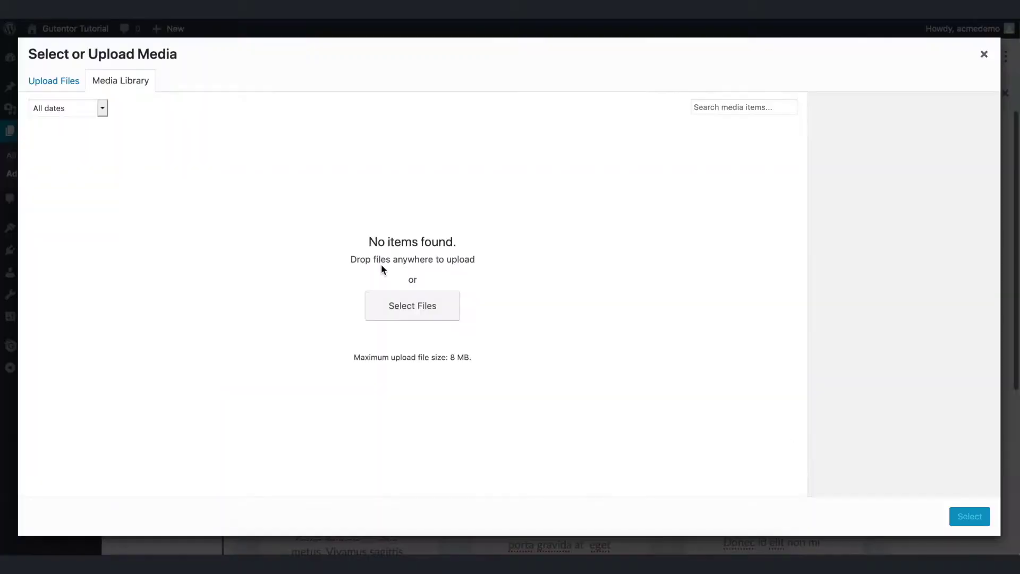
click(91, 181)
click(963, 518)
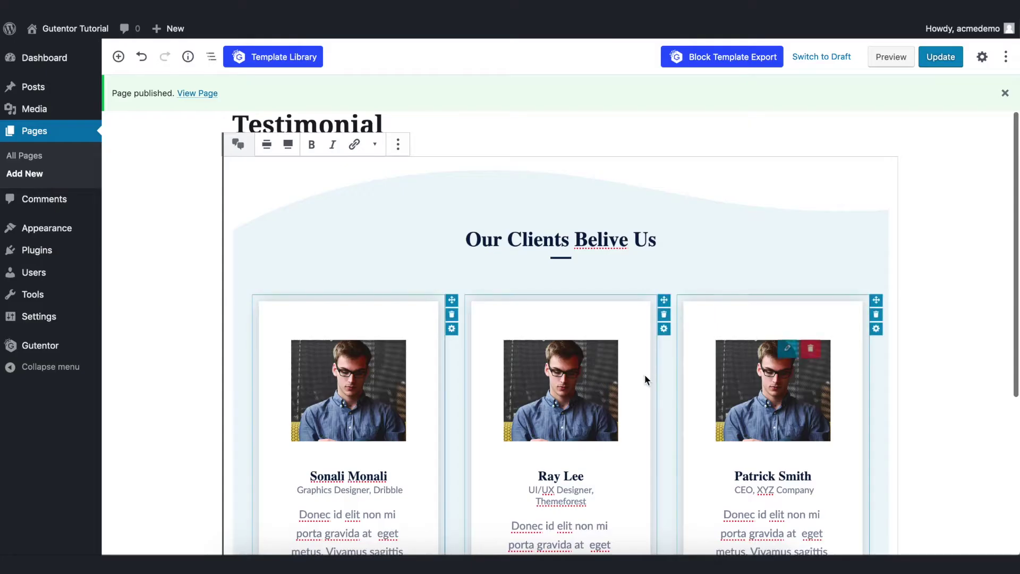
scroll(645, 375, down, 4)
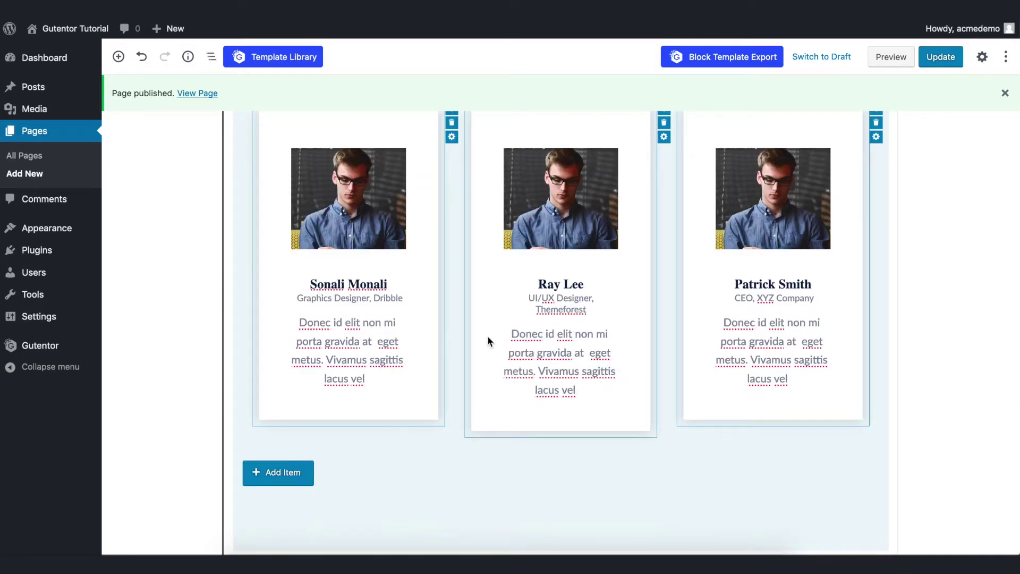
Add a fourth testimonial card and give it the first photo in the library.
click(292, 473)
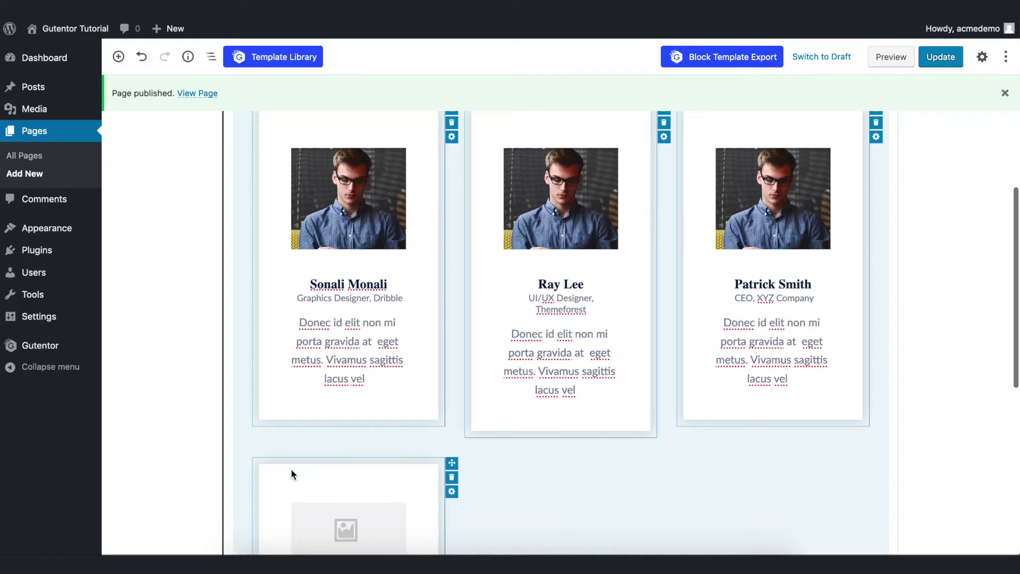
scroll(292, 468, down, 5)
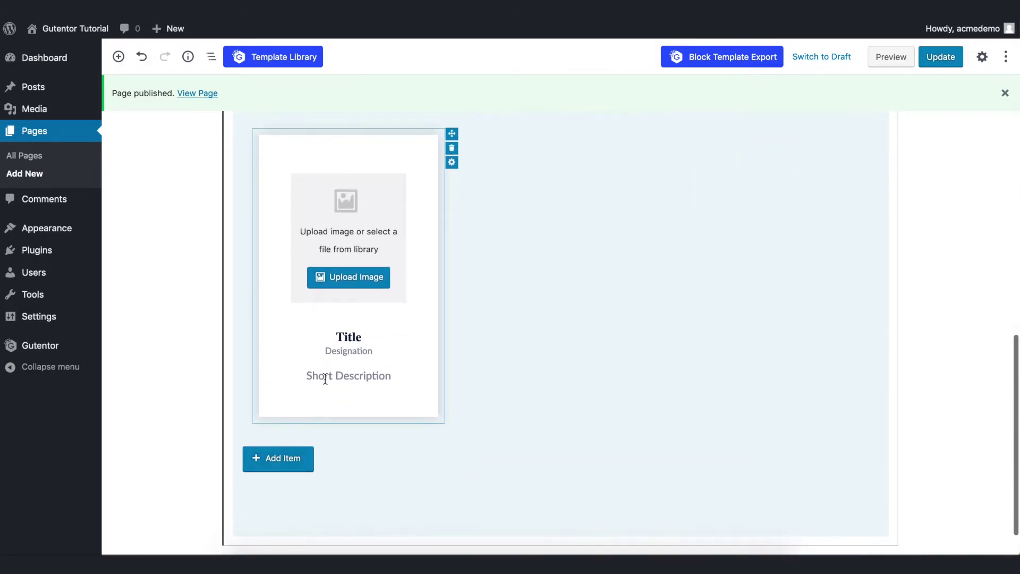
click(340, 275)
click(75, 176)
click(968, 515)
scroll(543, 361, up, 5)
scroll(693, 219, up, 5)
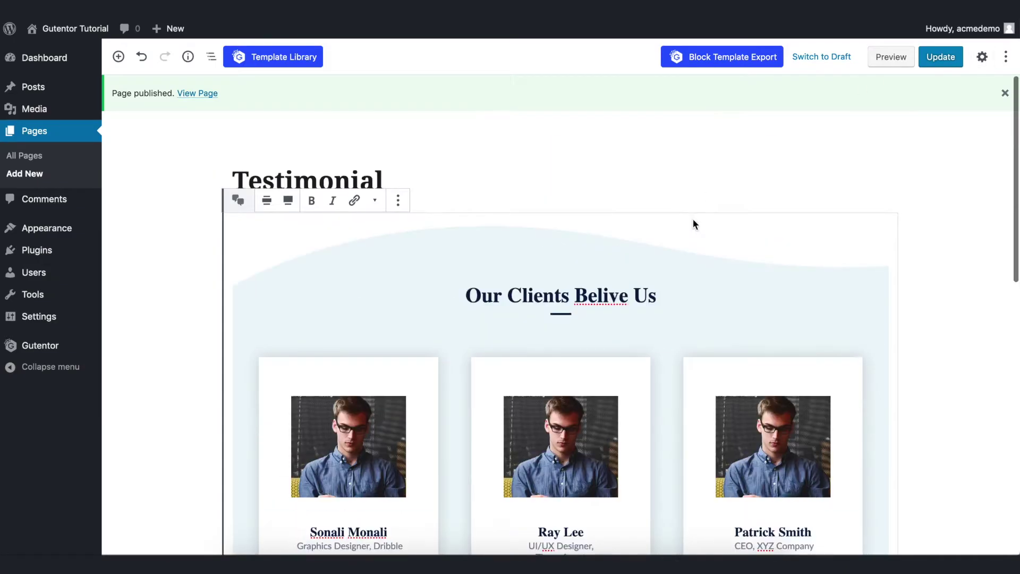
scroll(692, 277, down, 8)
Fill the new card with the client's name, designation 'SEO Executive' and description 'I am SEO Profess'.
double_click(349, 374)
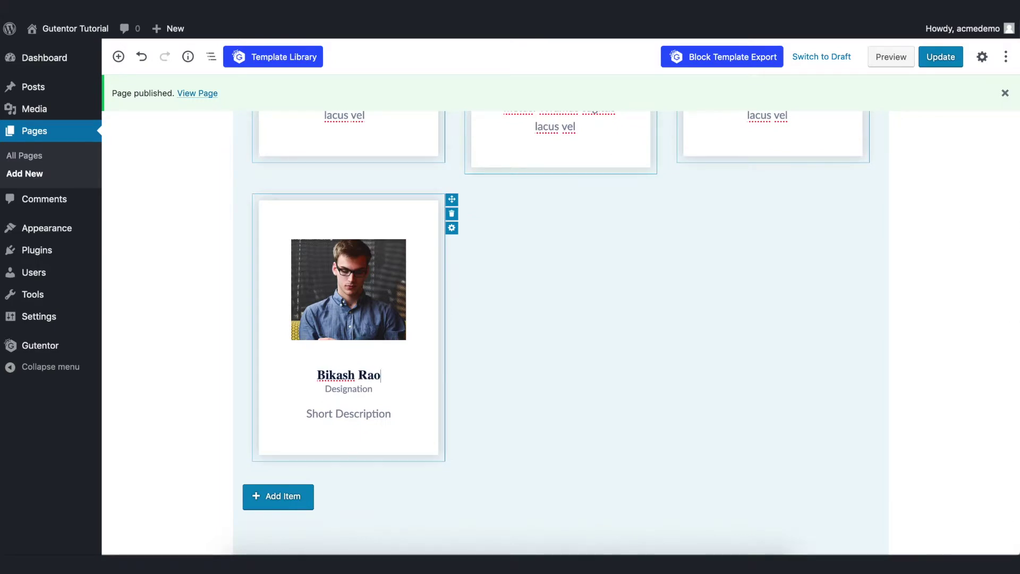
double_click(349, 389)
text(SEO Executive)
click(348, 414)
text(I am S)
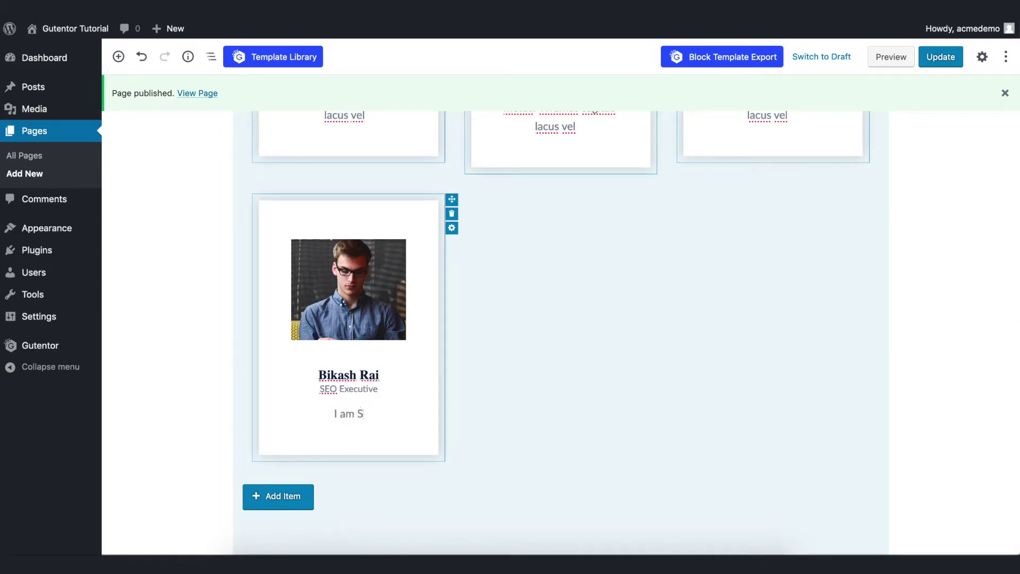
text(EO Profess)
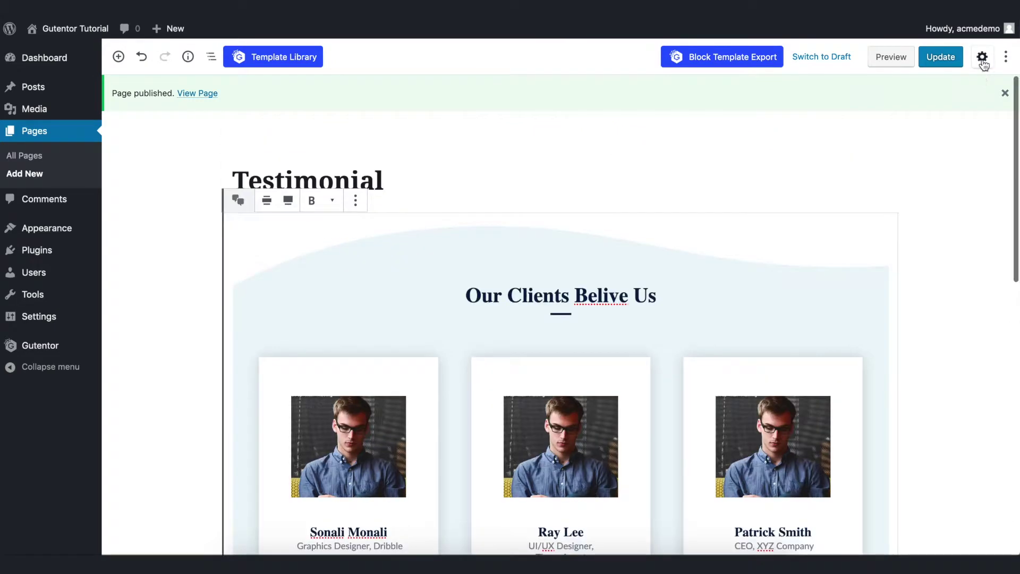
click(982, 56)
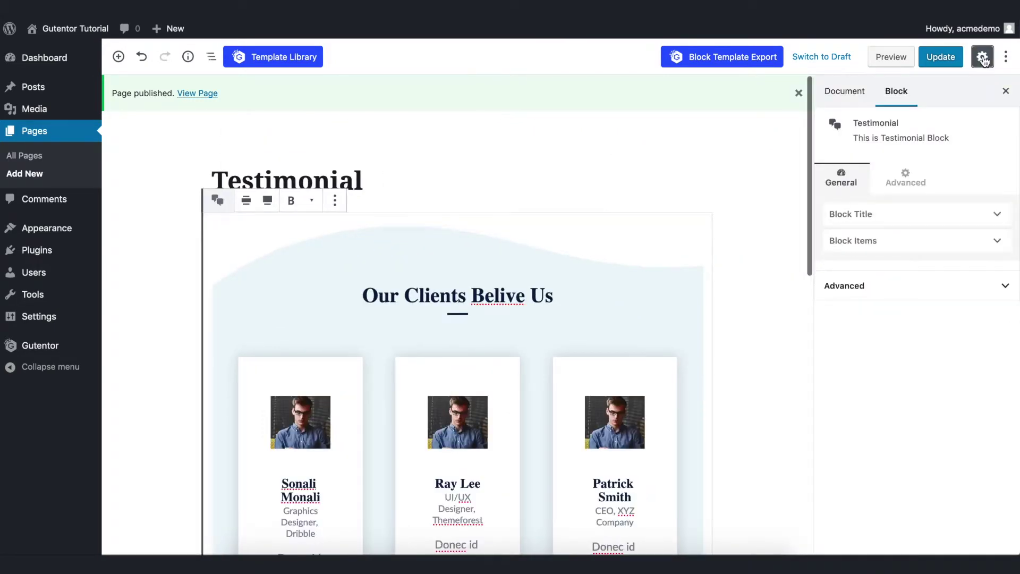
Enable the block title and set its text to 'Testimonials'.
click(865, 219)
click(845, 242)
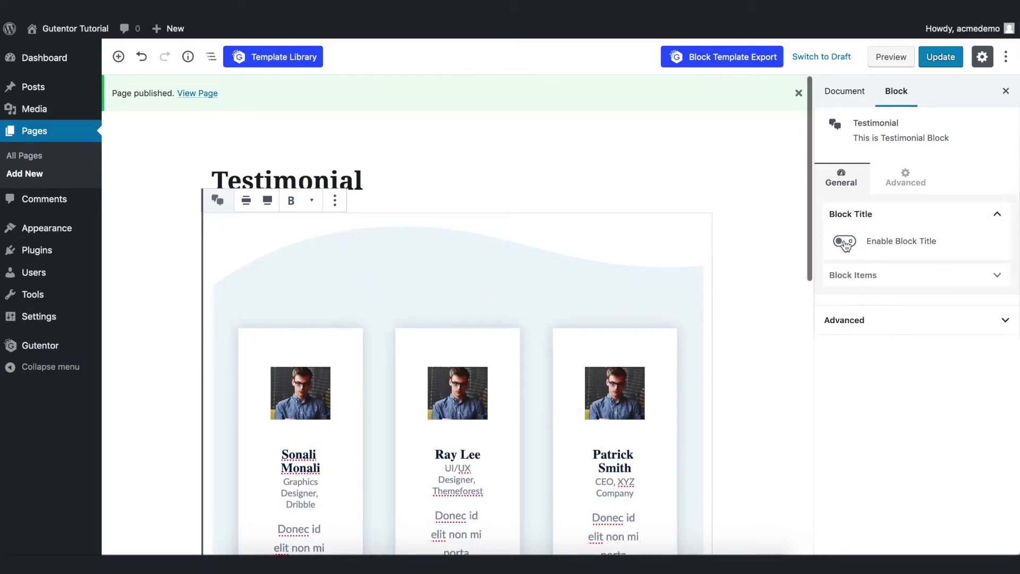
click(845, 242)
click(845, 242)
click(952, 272)
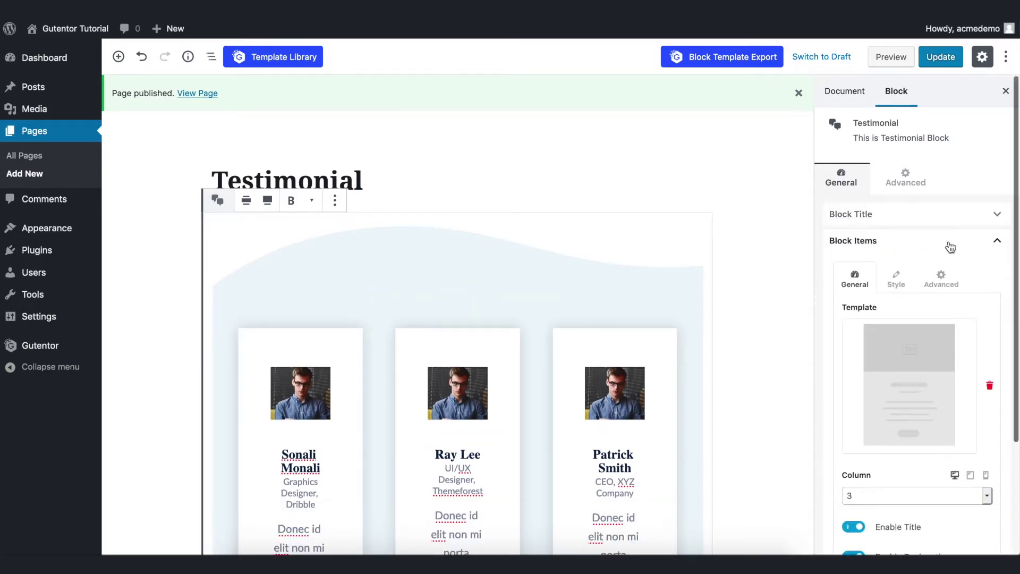
click(948, 246)
click(897, 217)
click(850, 243)
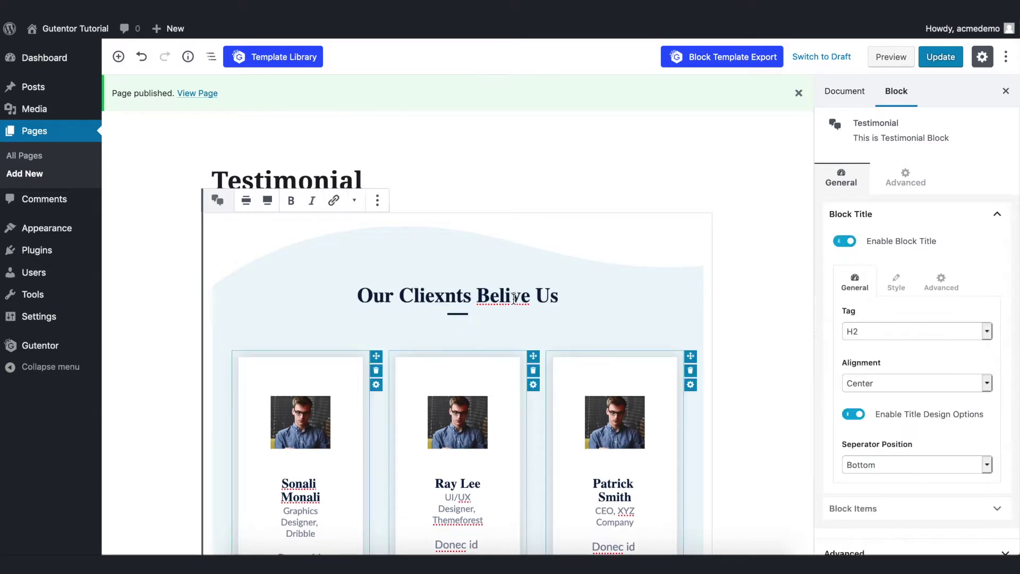
text(Testimonials)
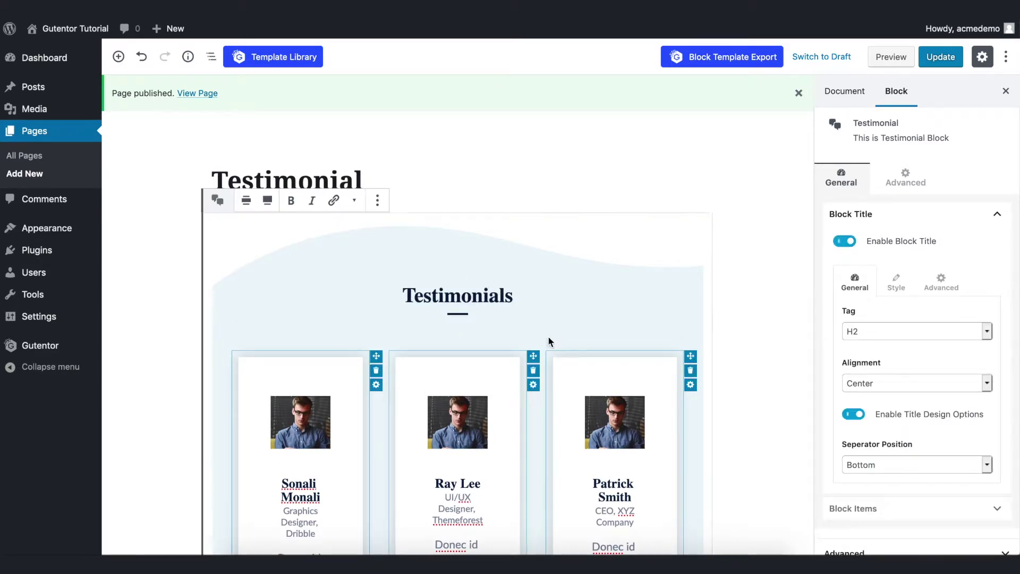
Colour the heading blue and remove the separator line beneath it.
scroll(549, 342, down, 2)
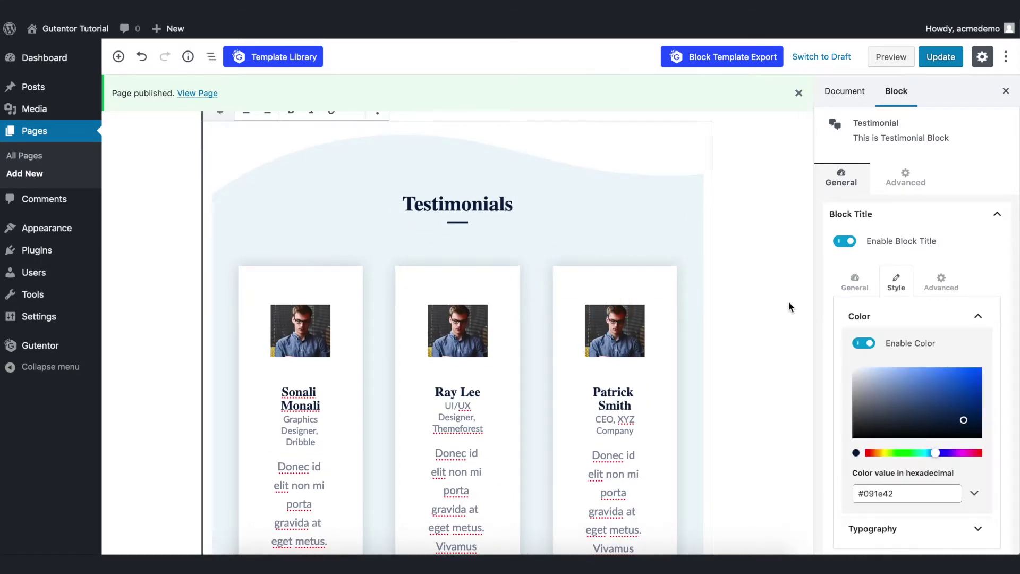
mouse_move(944, 389)
mouse_down()
mouse_move(966, 372)
mouse_move(962, 409)
mouse_up()
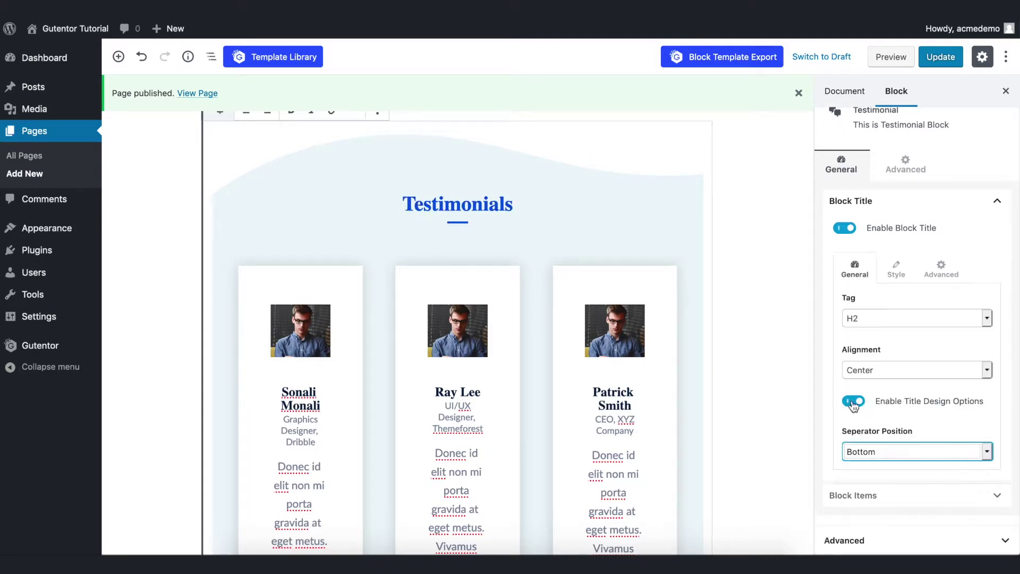
click(853, 402)
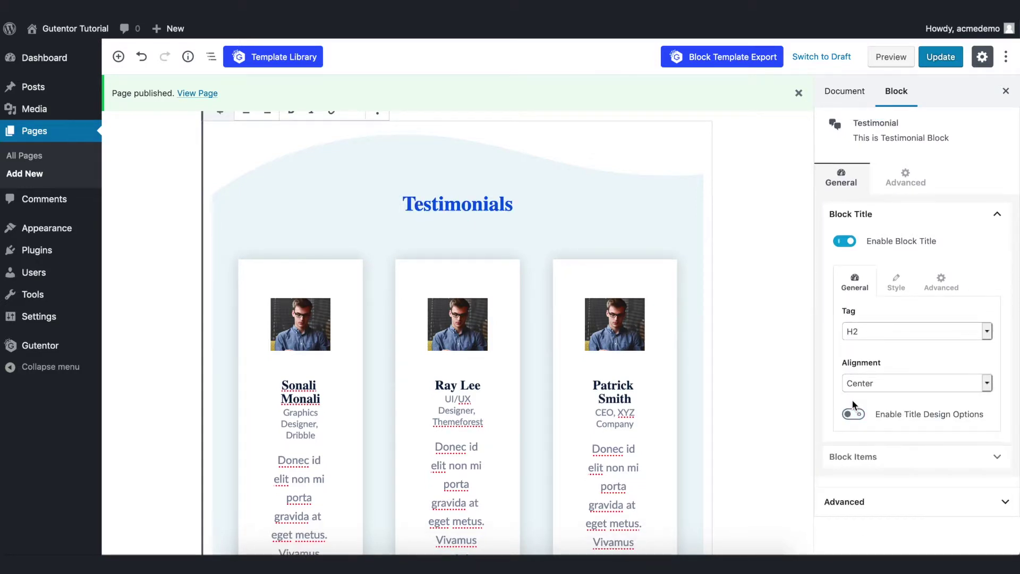
Try the card layout templates, settling on the one with centred card text.
click(996, 216)
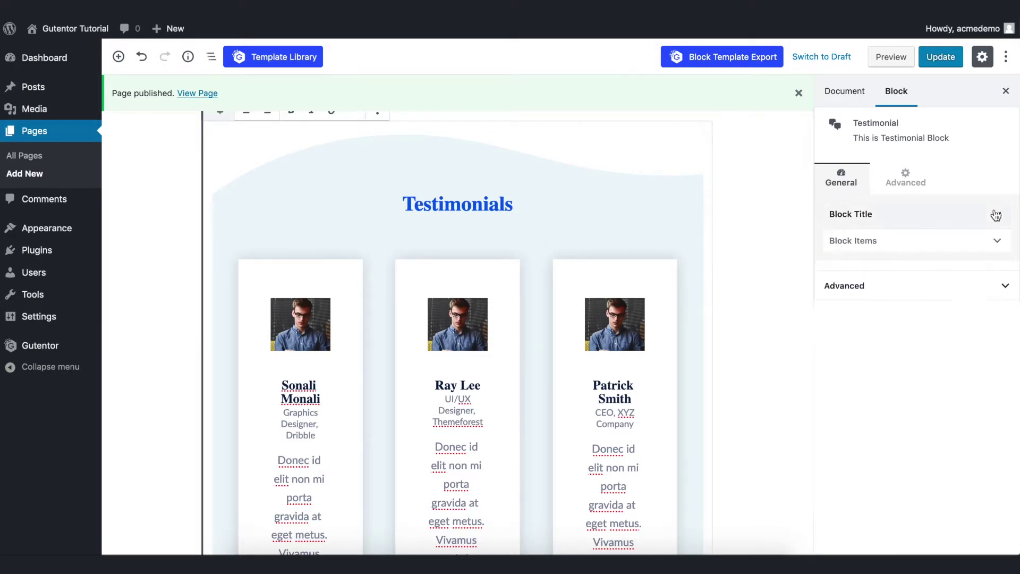
click(996, 240)
scroll(595, 362, down, 2)
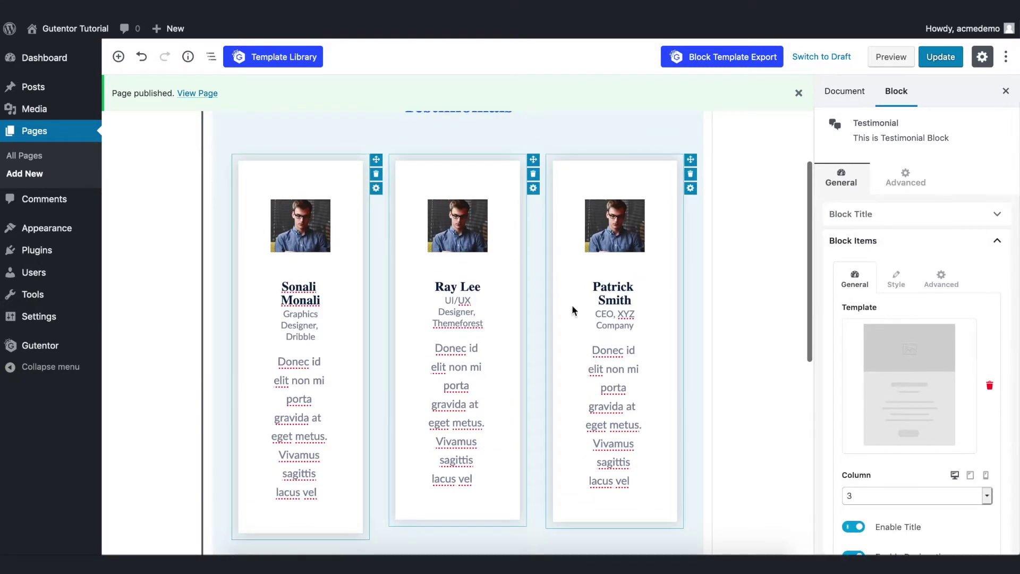
click(911, 390)
scroll(913, 391, down, 2)
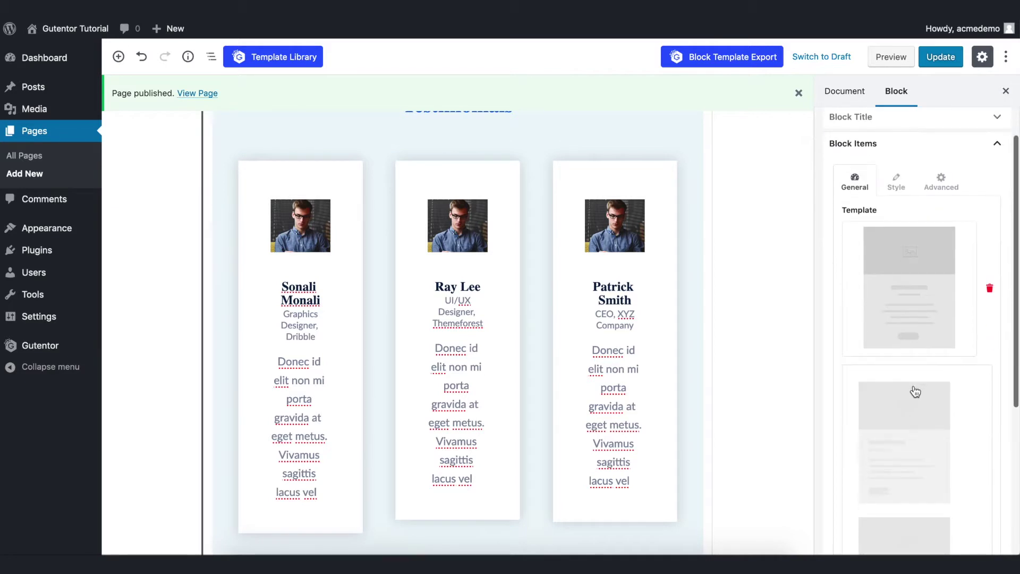
scroll(914, 392, down, 3)
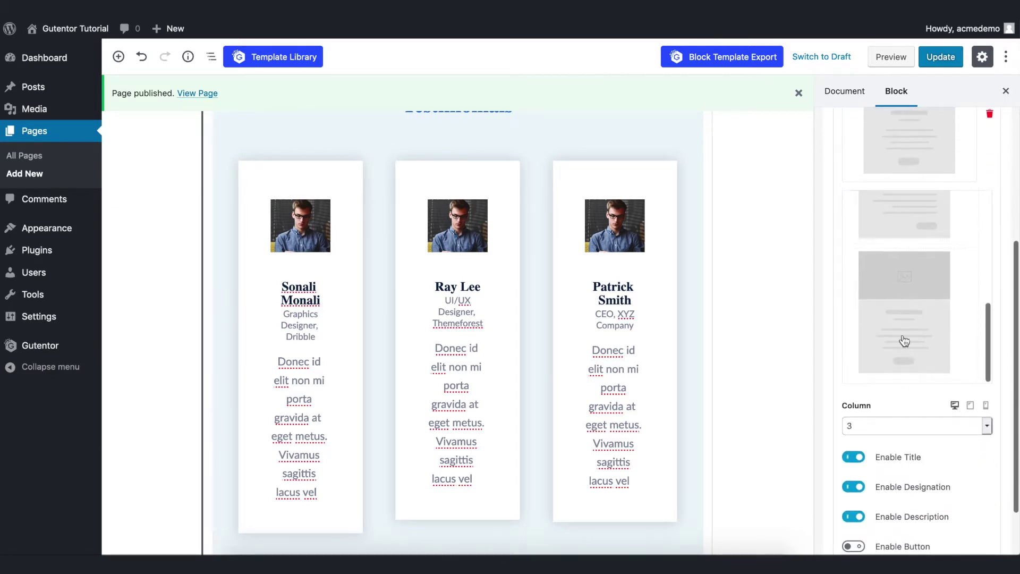
click(898, 311)
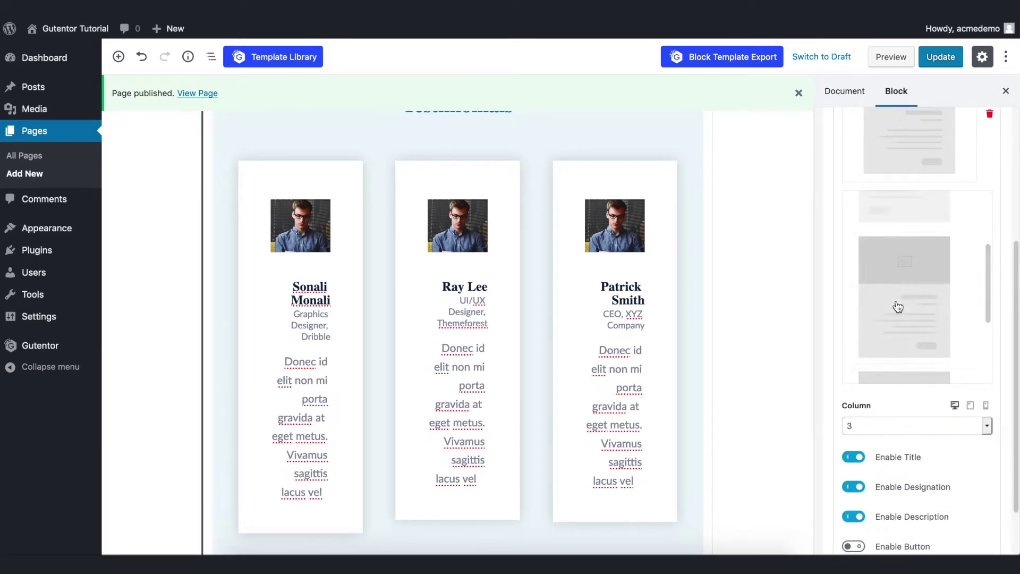
click(903, 212)
scroll(906, 324, down, 1)
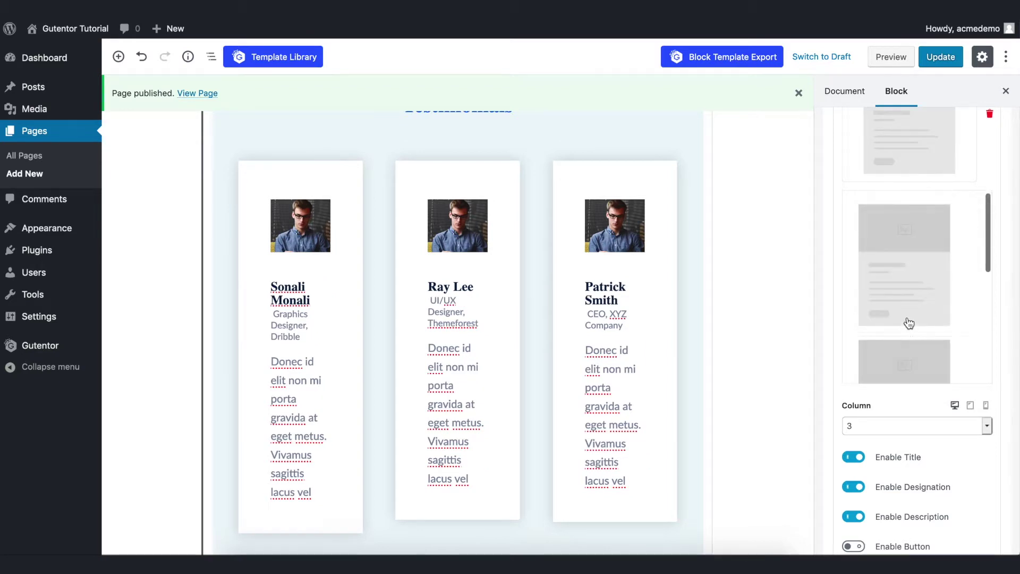
scroll(909, 305, down, 5)
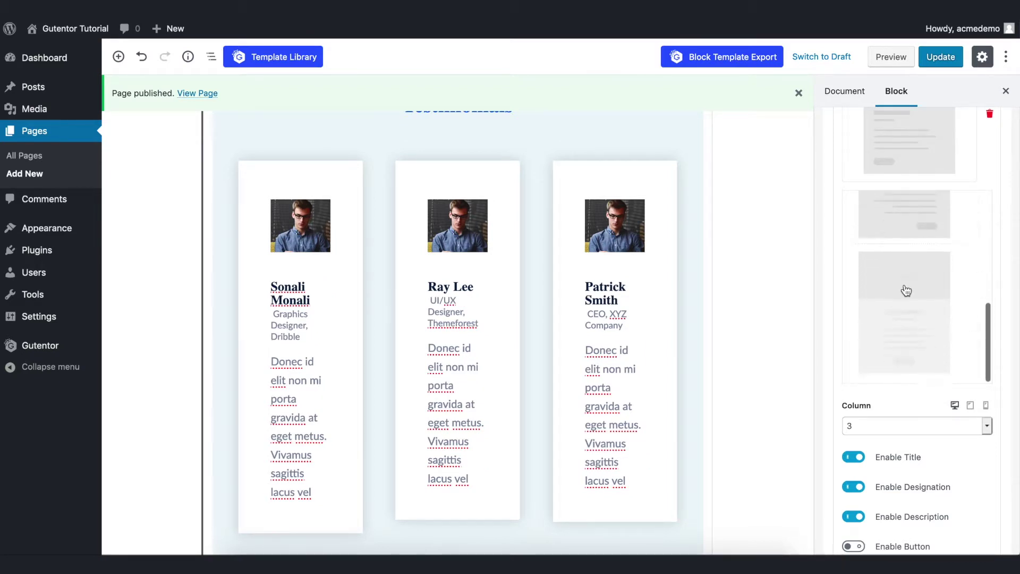
click(912, 320)
scroll(893, 335, down, 2)
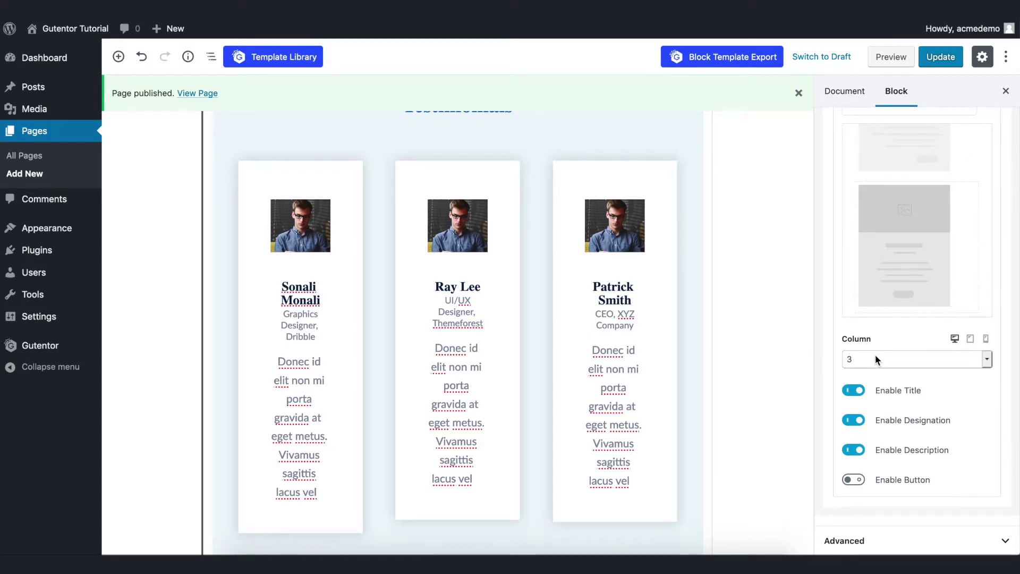
Set the testimonial grid to four columns.
click(875, 355)
click(876, 356)
scroll(534, 297, down, 2)
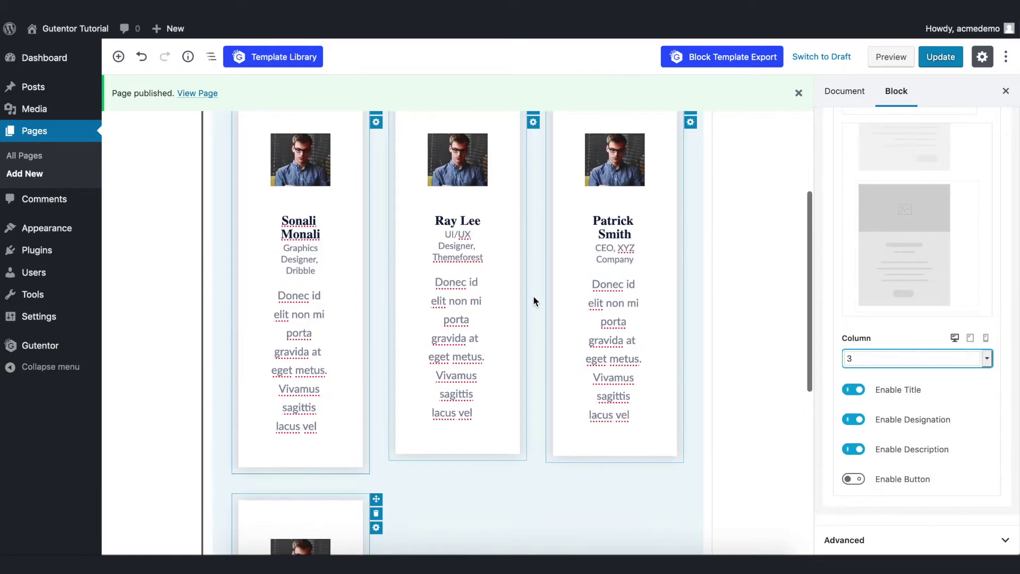
click(871, 356)
click(870, 370)
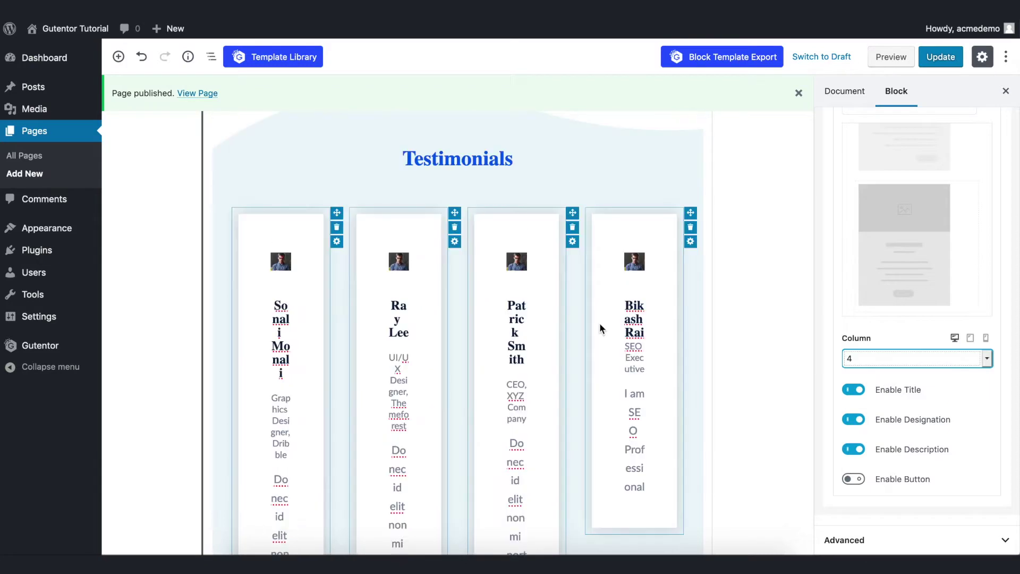
click(872, 426)
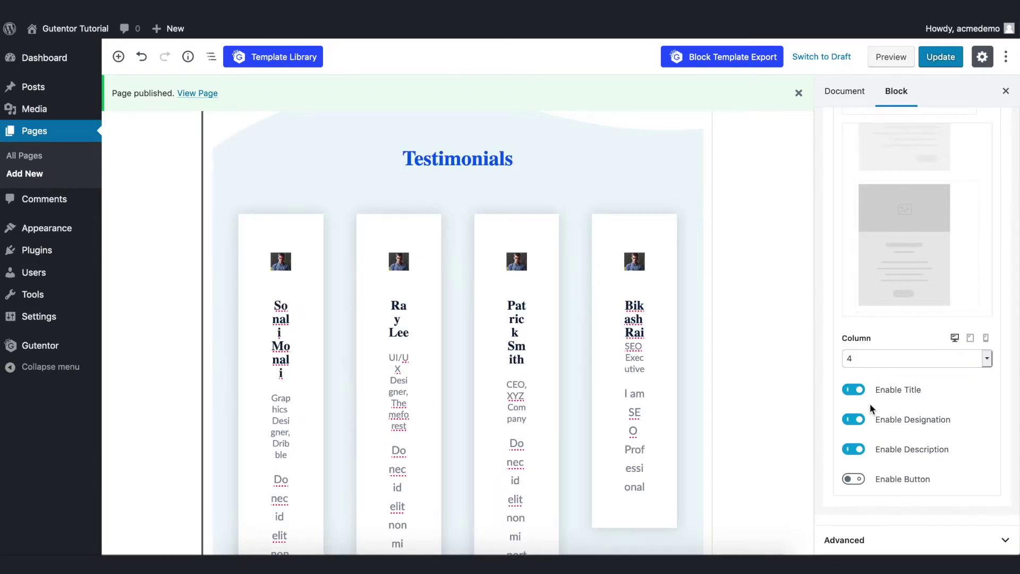
Keep card names shown and Read More buttons disabled on the testimonial cards.
click(856, 390)
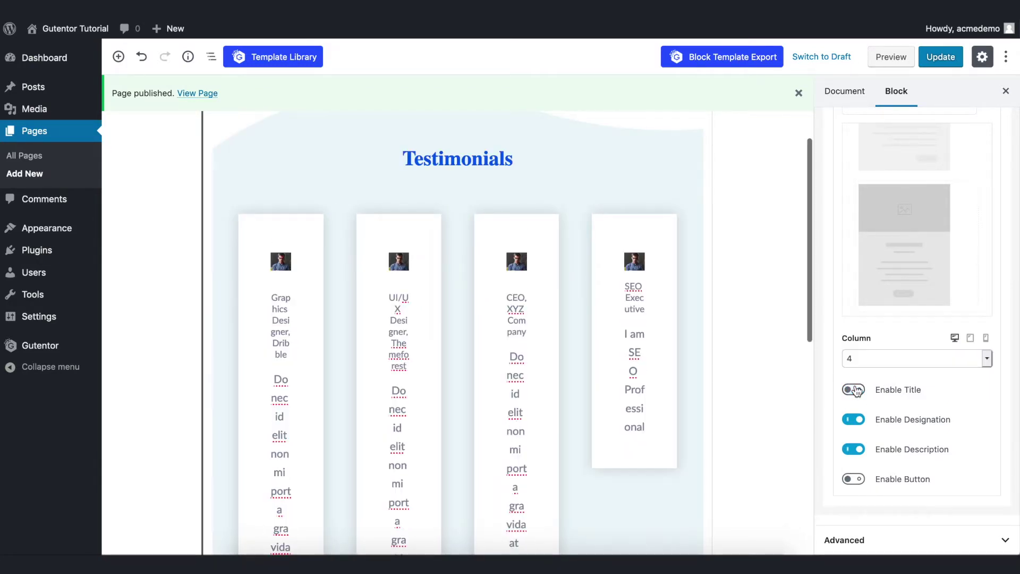
click(855, 390)
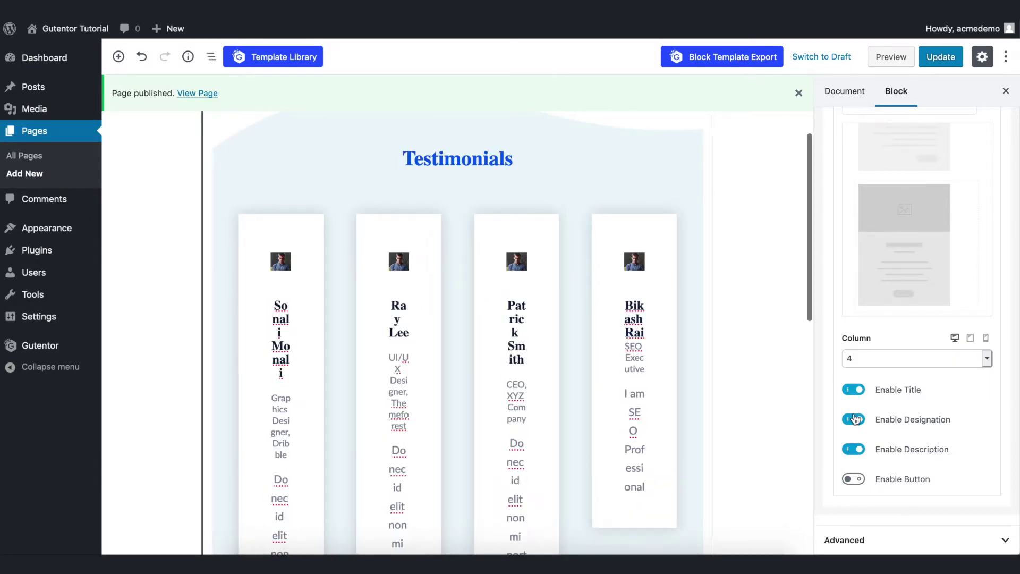
click(855, 478)
click(854, 479)
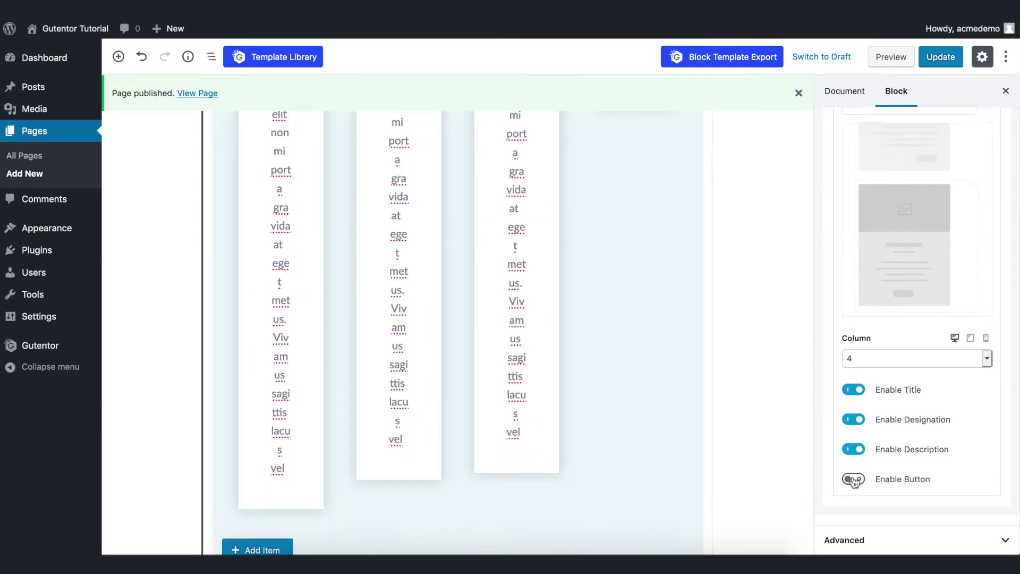
scroll(859, 489, up, 10)
scroll(861, 498, down, 10)
scroll(865, 498, up, 5)
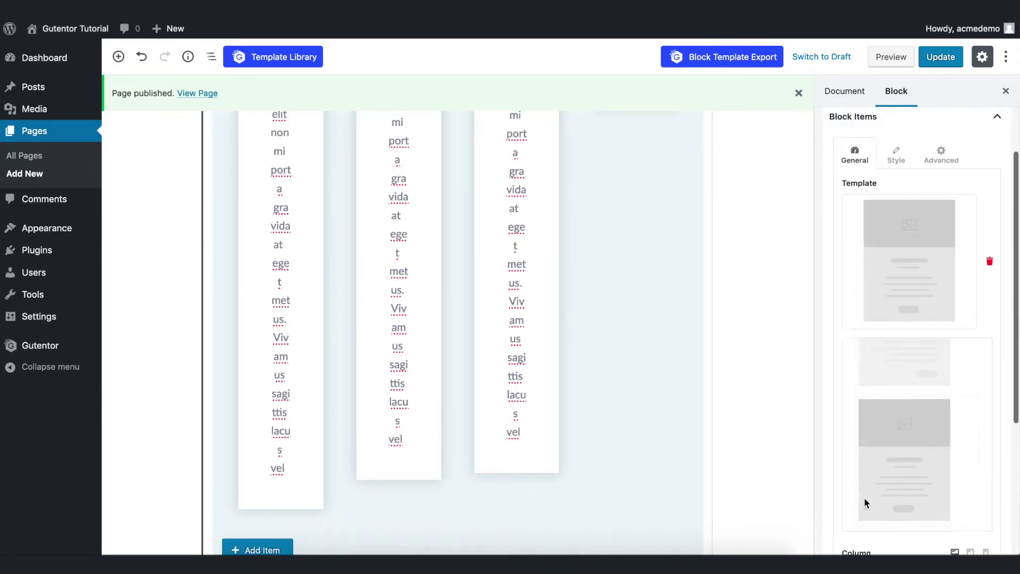
scroll(877, 372, up, 1)
click(898, 193)
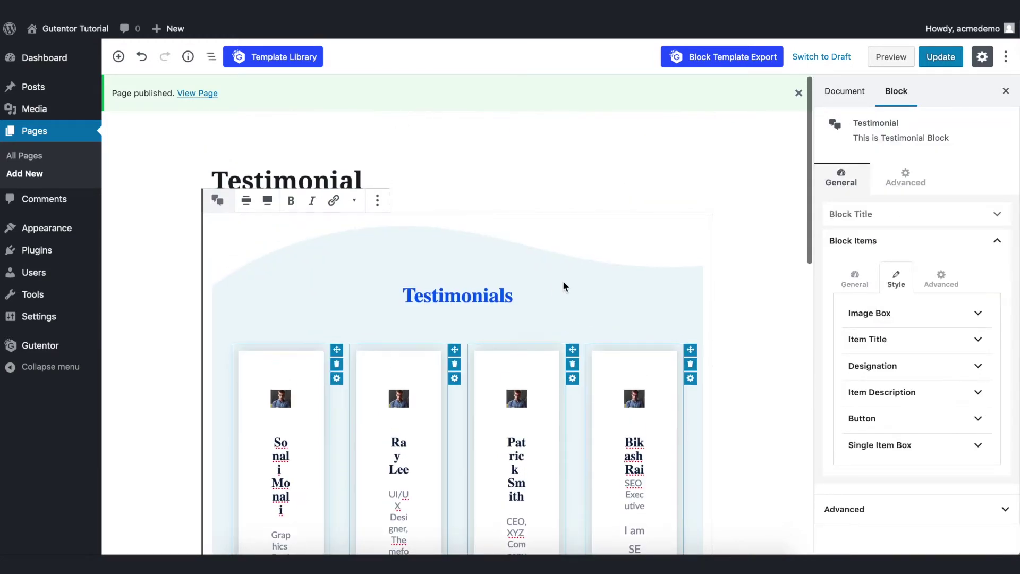
Leave the card image overlay off and enable Full Width Image in the Image Box settings.
click(870, 314)
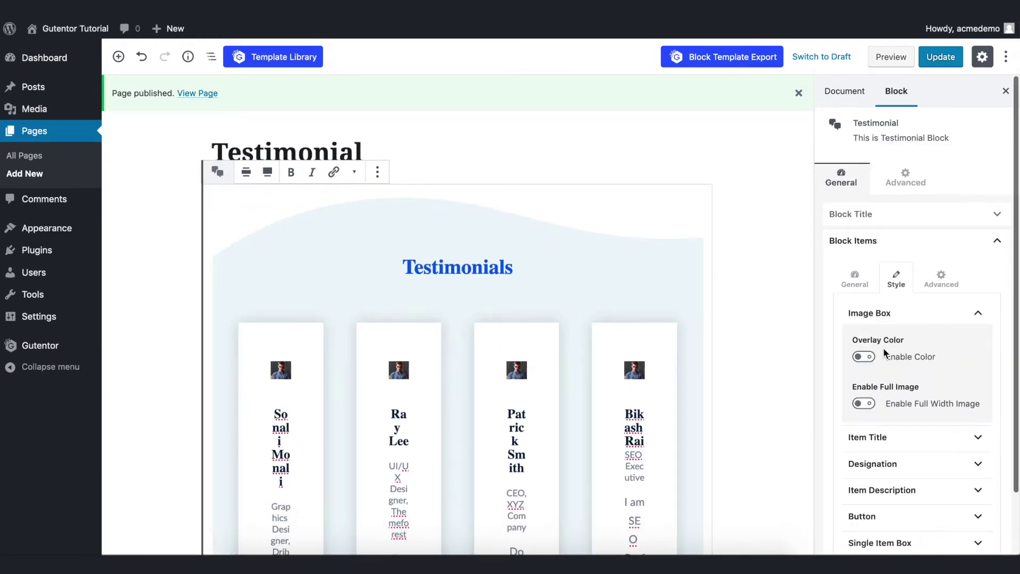
click(864, 357)
drag(911, 439, 964, 426)
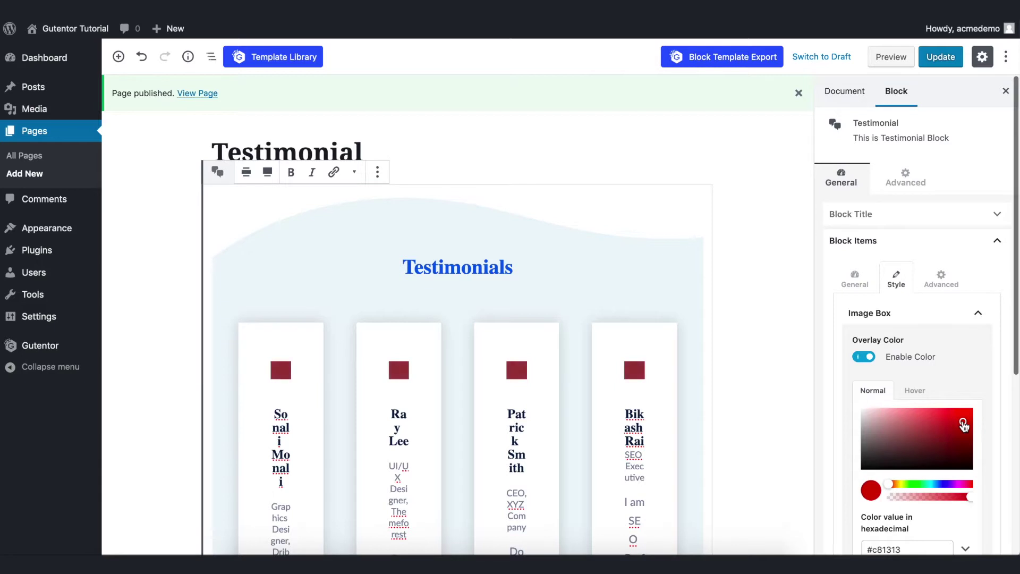
click(866, 358)
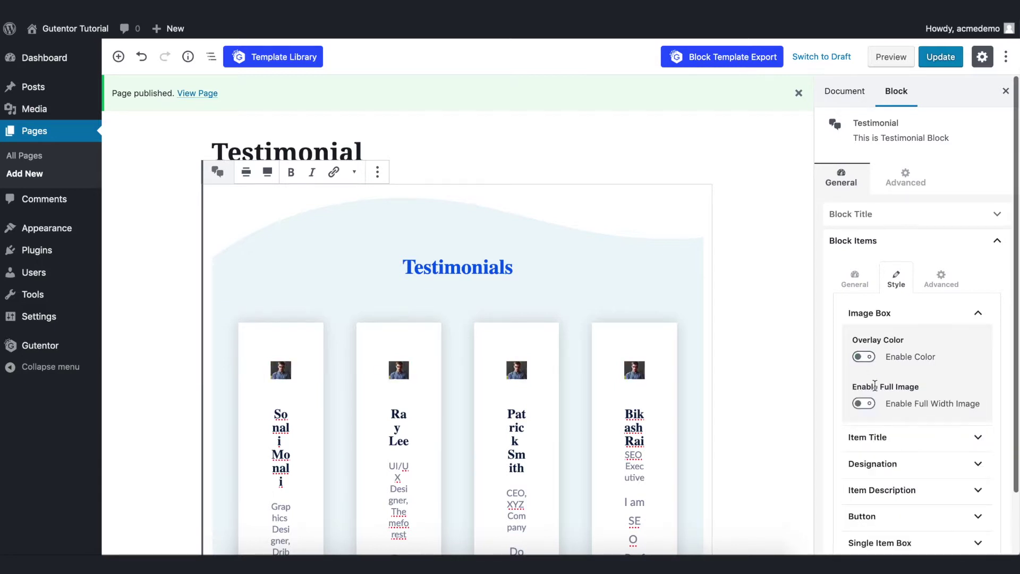
click(868, 404)
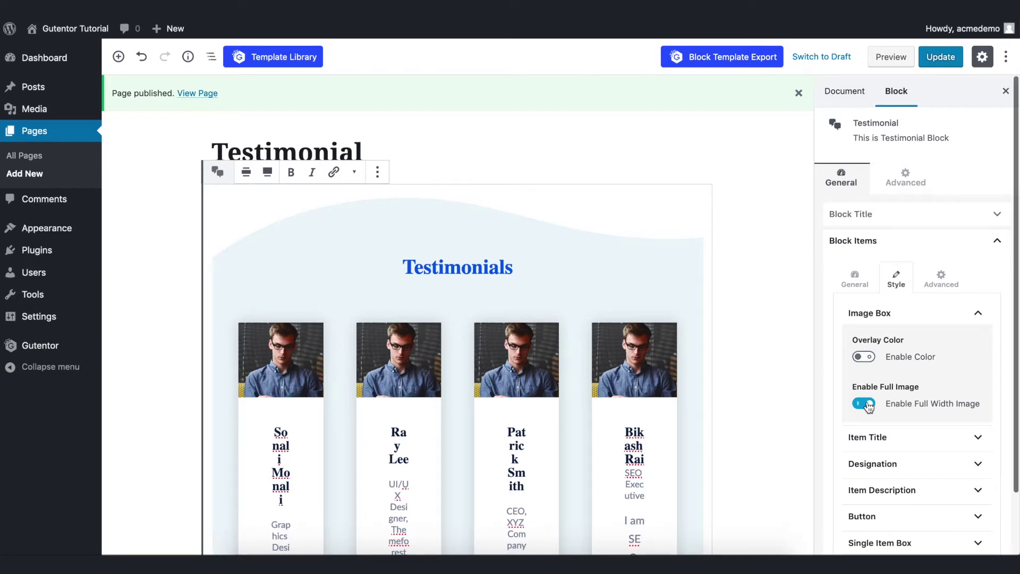
scroll(869, 407, down, 3)
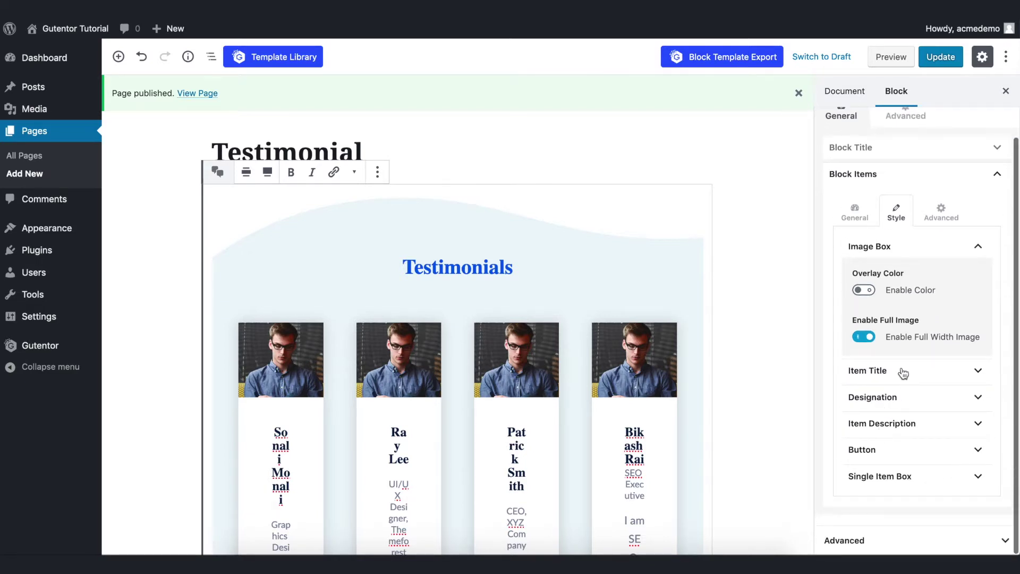
scroll(641, 382, down, 2)
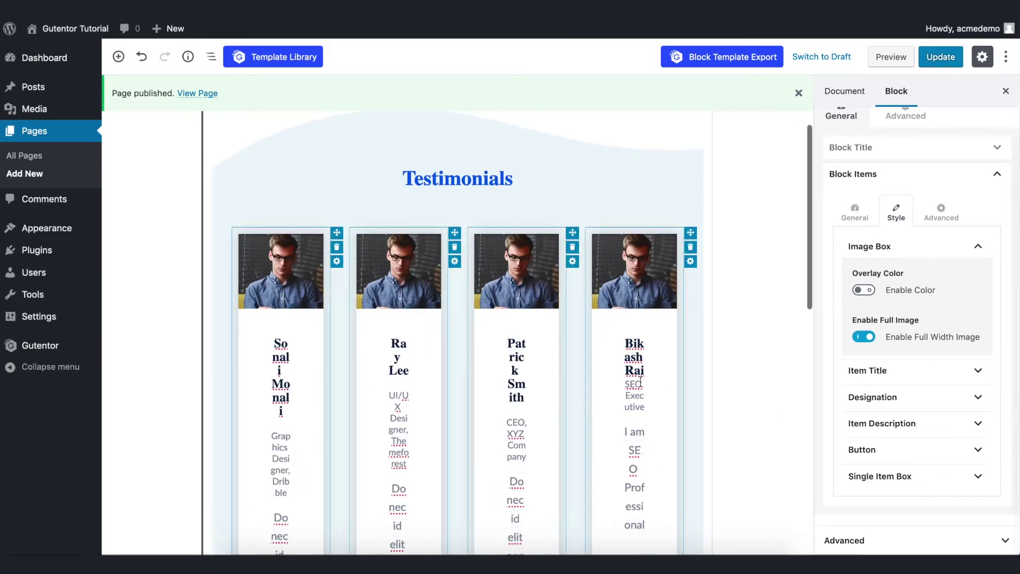
Colour the client names blue #1c63dc.
click(891, 372)
scroll(903, 402, down, 2)
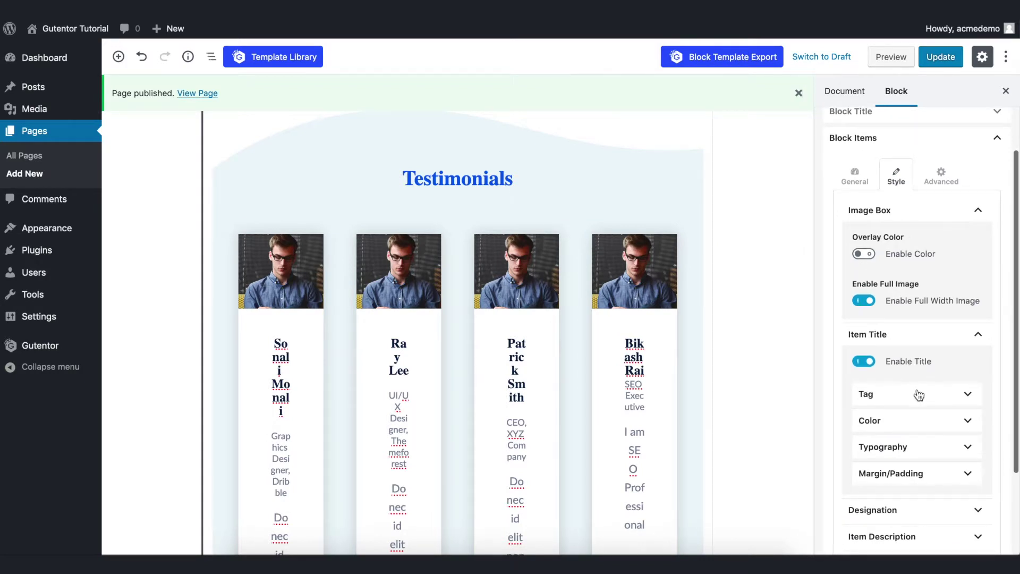
scroll(921, 409, down, 1)
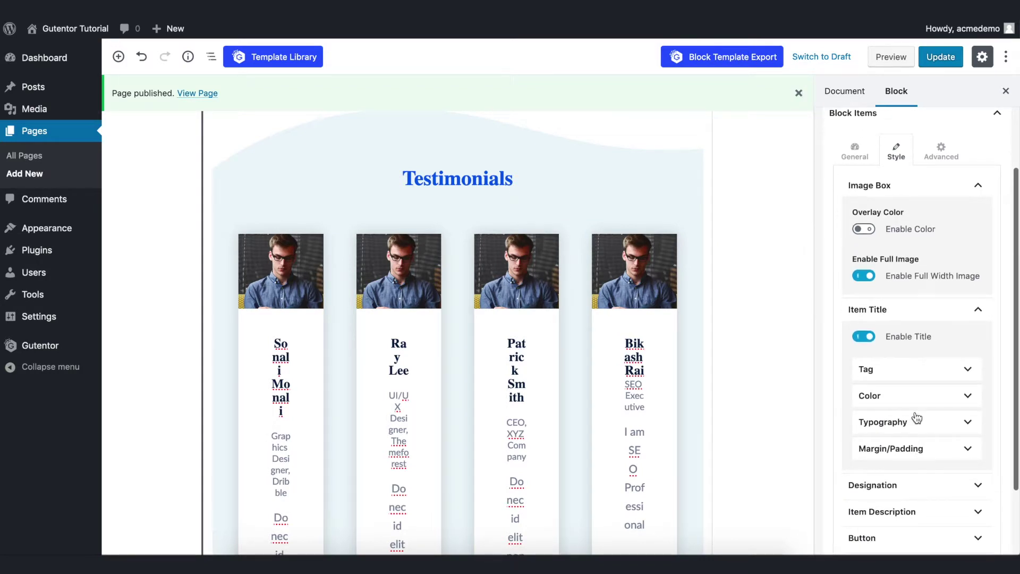
click(915, 396)
scroll(927, 446, down, 1)
click(935, 465)
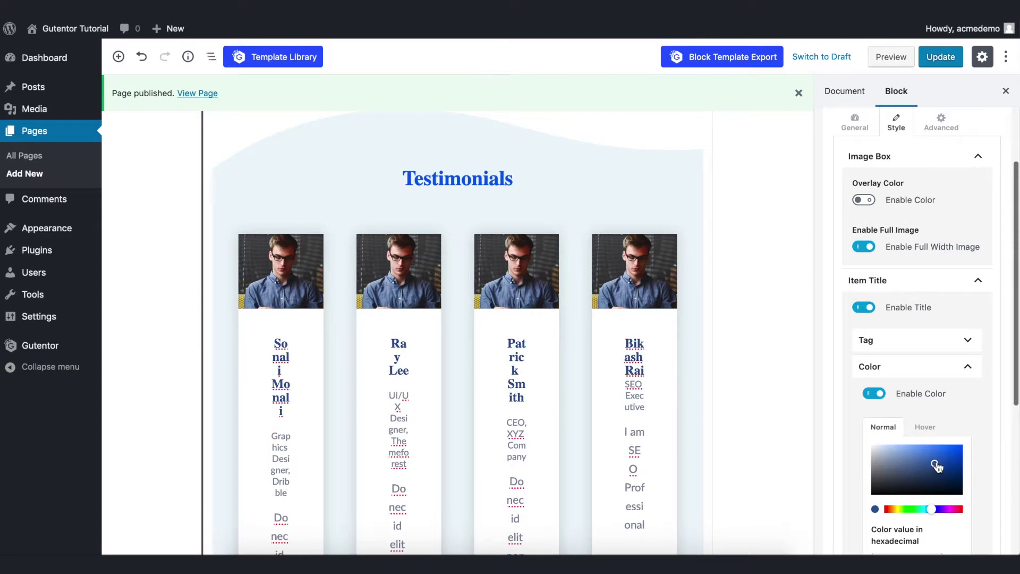
scroll(935, 378, down, 10)
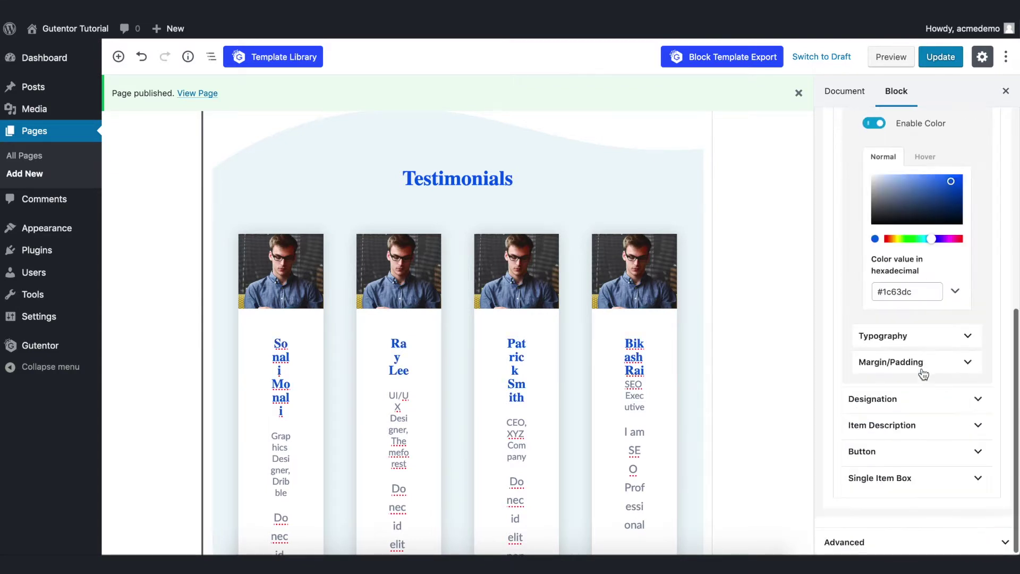
Set the client names' font to Lato from Google Fonts.
click(917, 345)
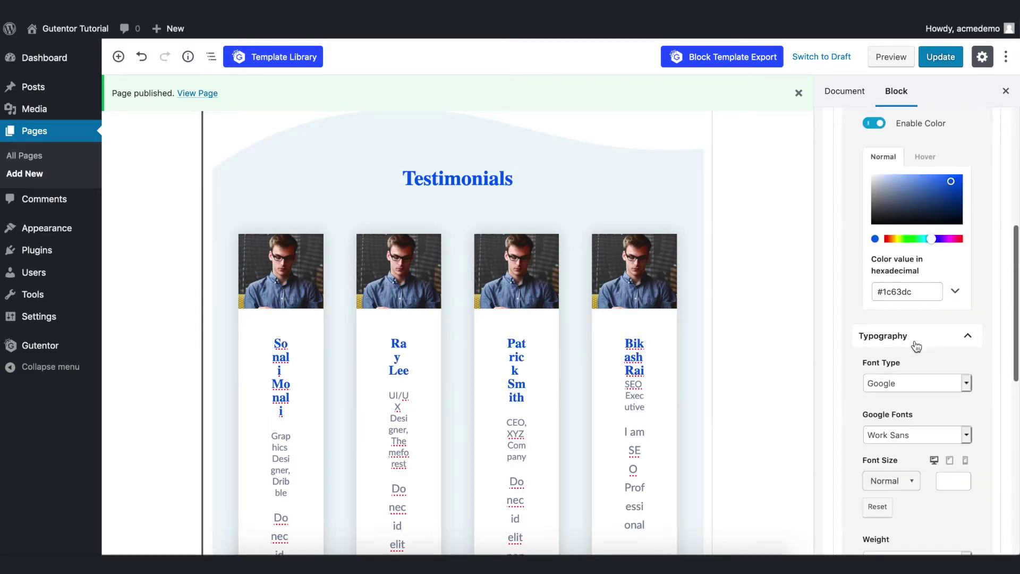
click(913, 437)
text(lato)
key(Return)
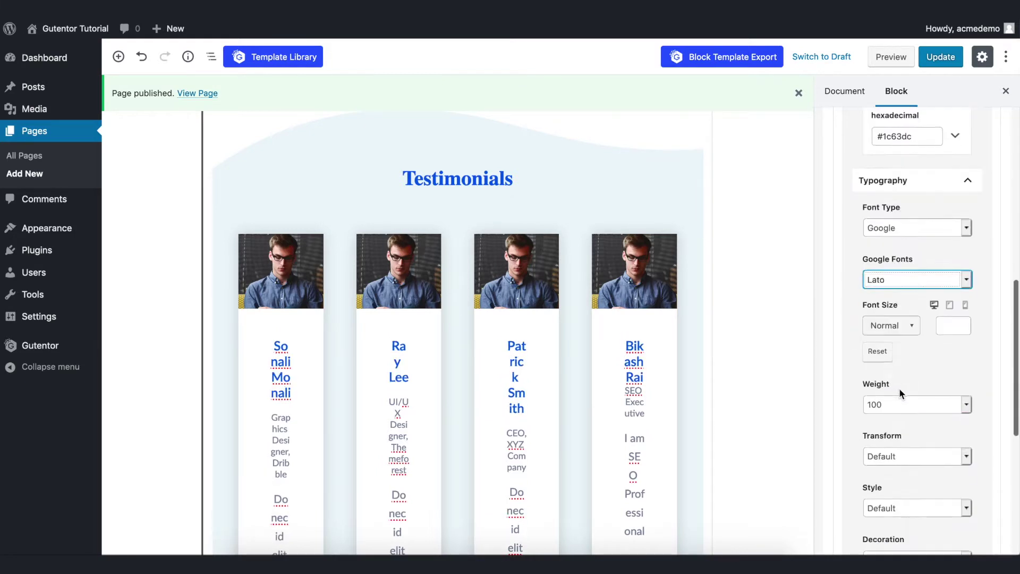
scroll(900, 388, down, 6)
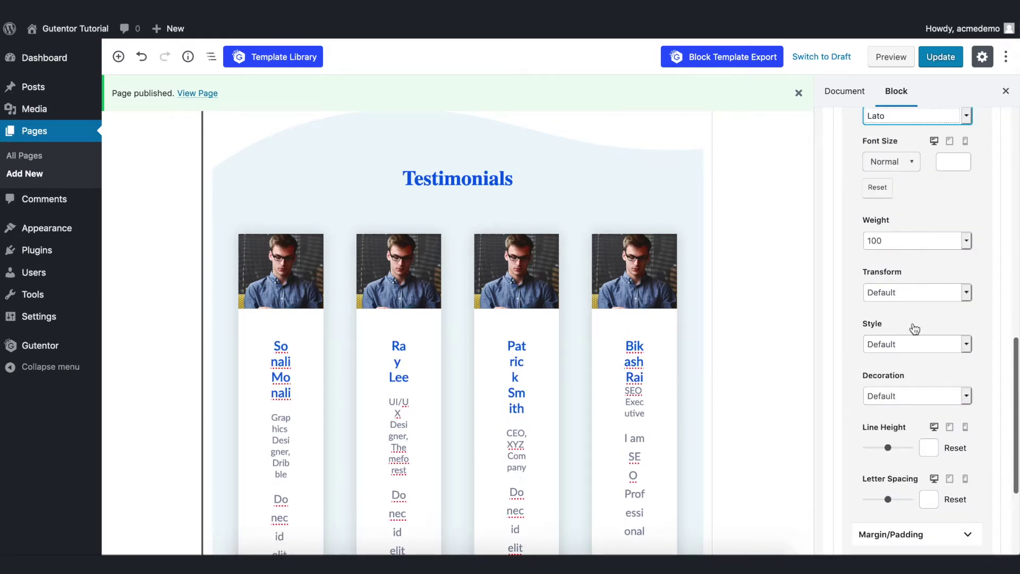
scroll(913, 323, down, 6)
Colour the job titles near-black #000612.
scroll(767, 365, down, 5)
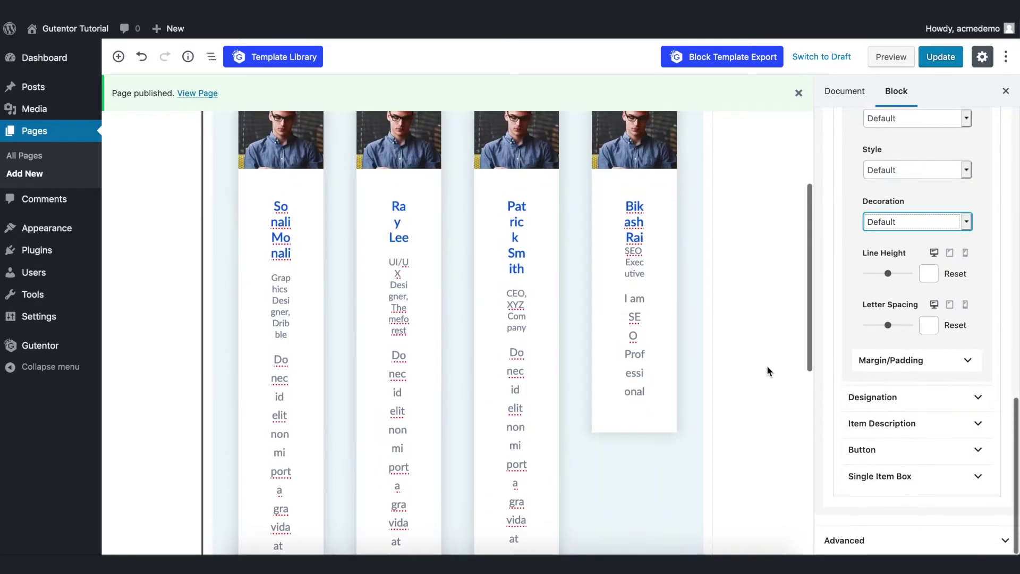
click(888, 398)
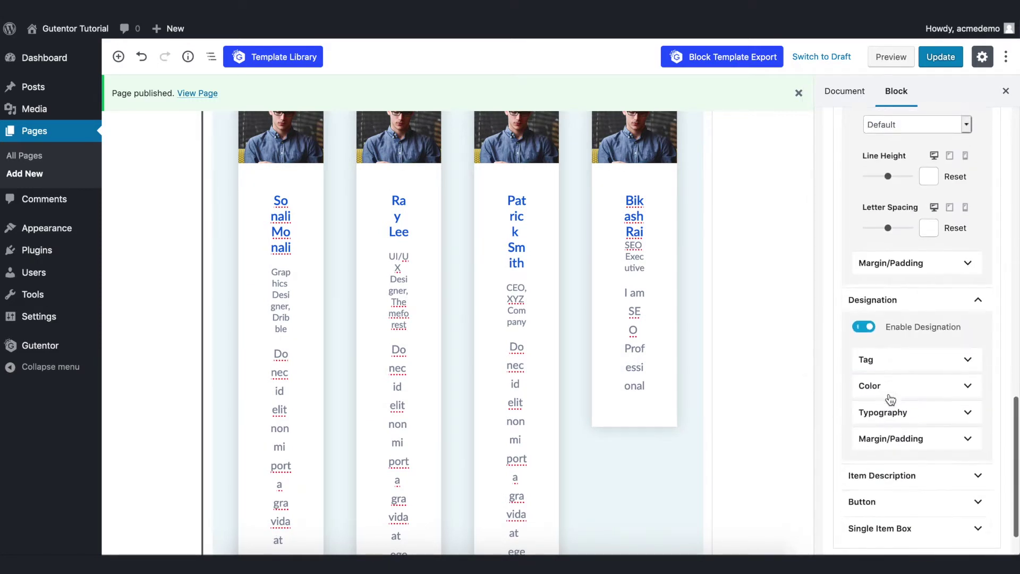
click(895, 384)
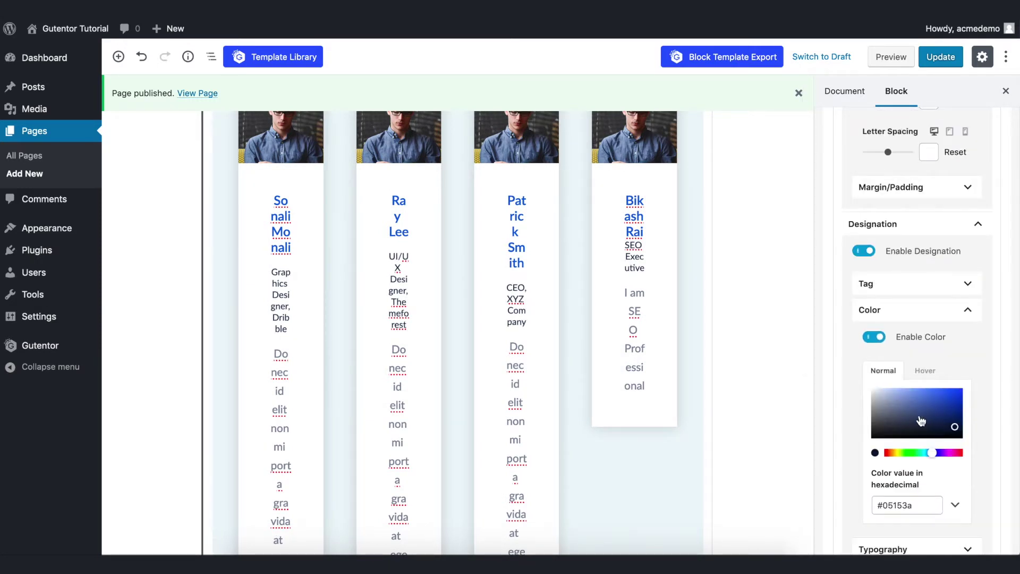
drag(921, 421, 967, 433)
scroll(914, 372, down, 4)
click(903, 325)
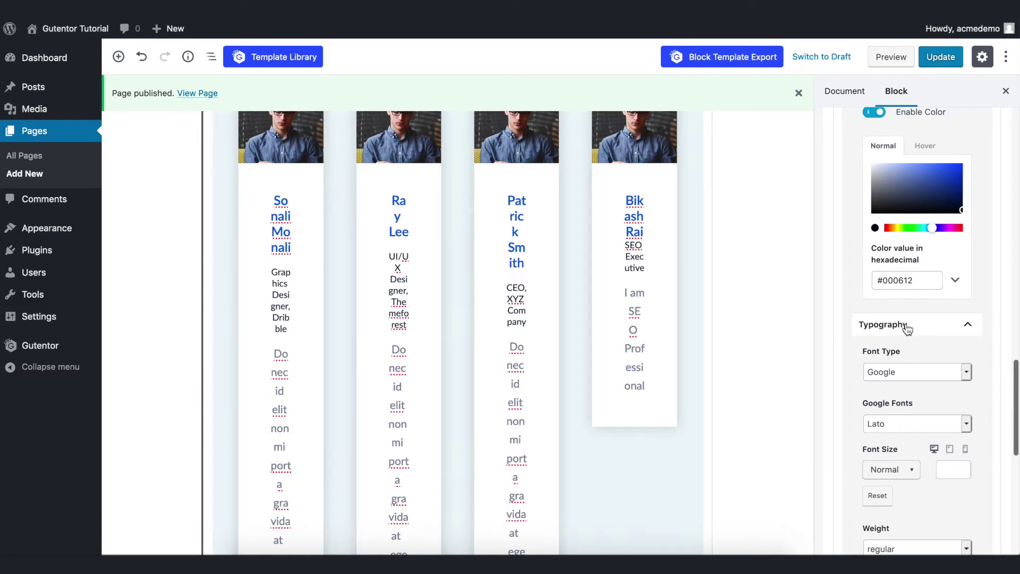
click(906, 324)
scroll(907, 324, down, 2)
Colour the testimonial description text dark navy #223052.
click(877, 340)
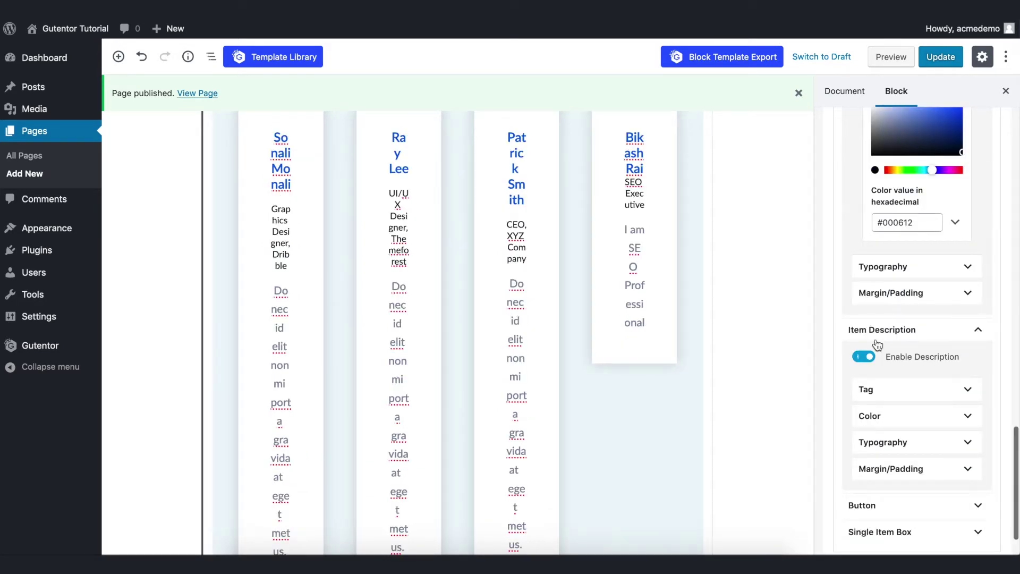
scroll(878, 346, down, 1)
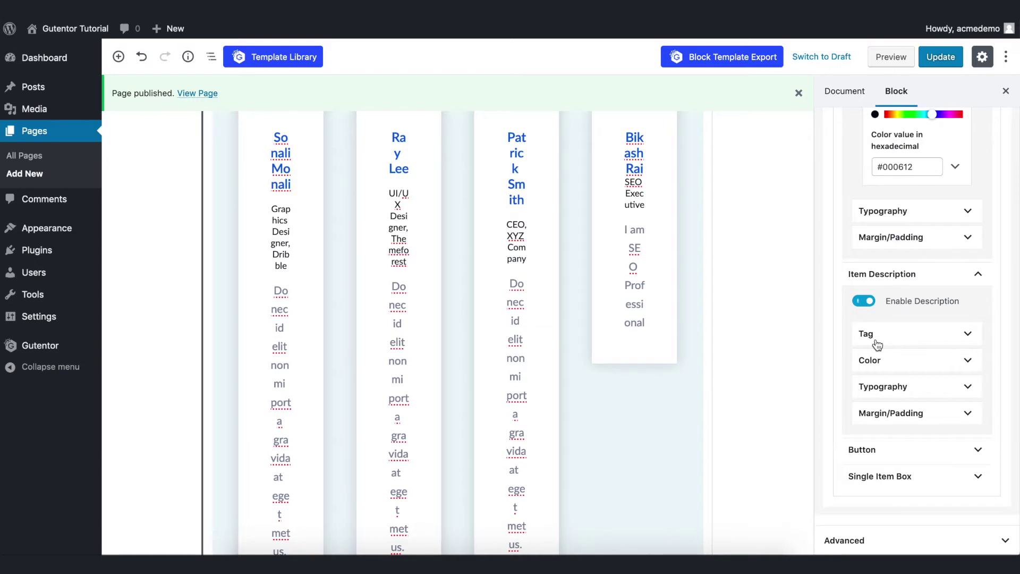
click(896, 360)
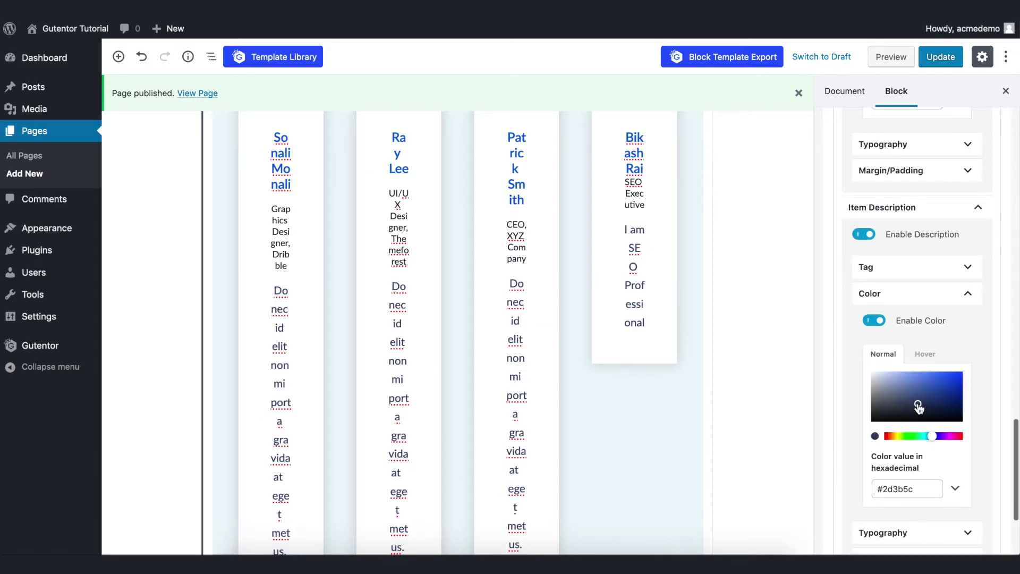
drag(919, 407, 925, 406)
scroll(918, 367, down, 2)
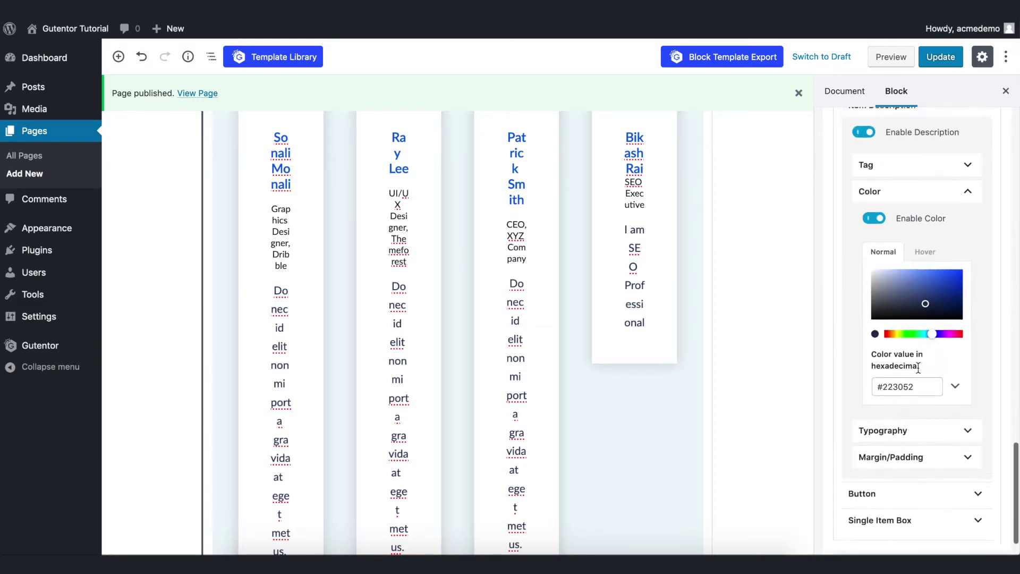
scroll(918, 319, up, 5)
click(905, 174)
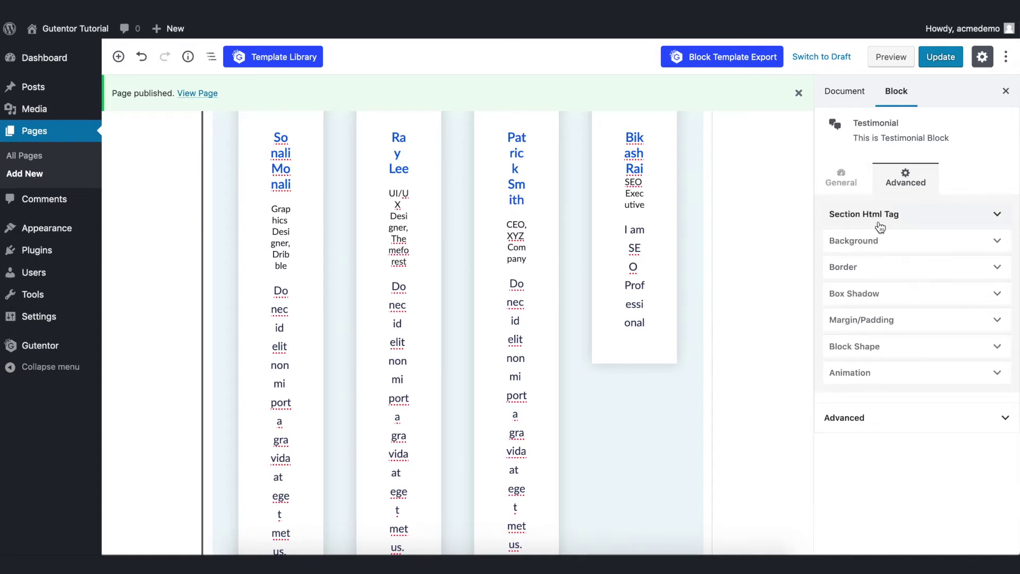
click(891, 245)
drag(983, 327, 988, 329)
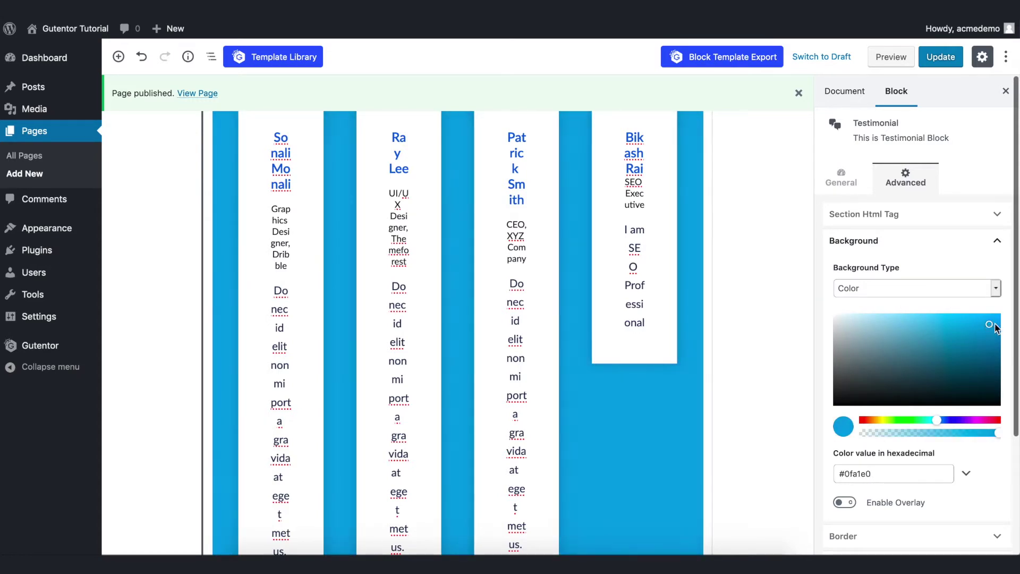
click(980, 287)
click(888, 276)
click(937, 289)
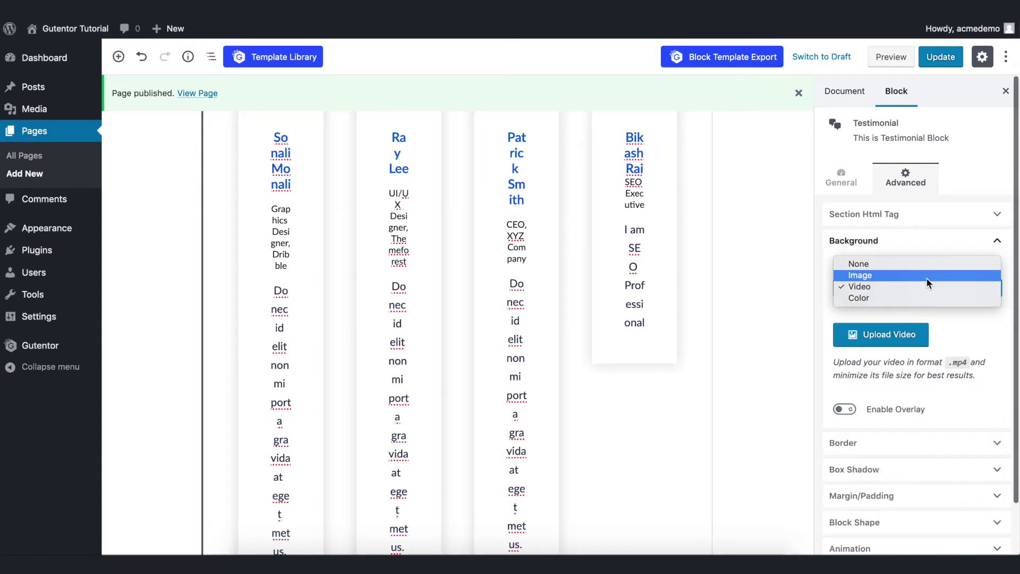
click(927, 277)
click(925, 287)
click(923, 277)
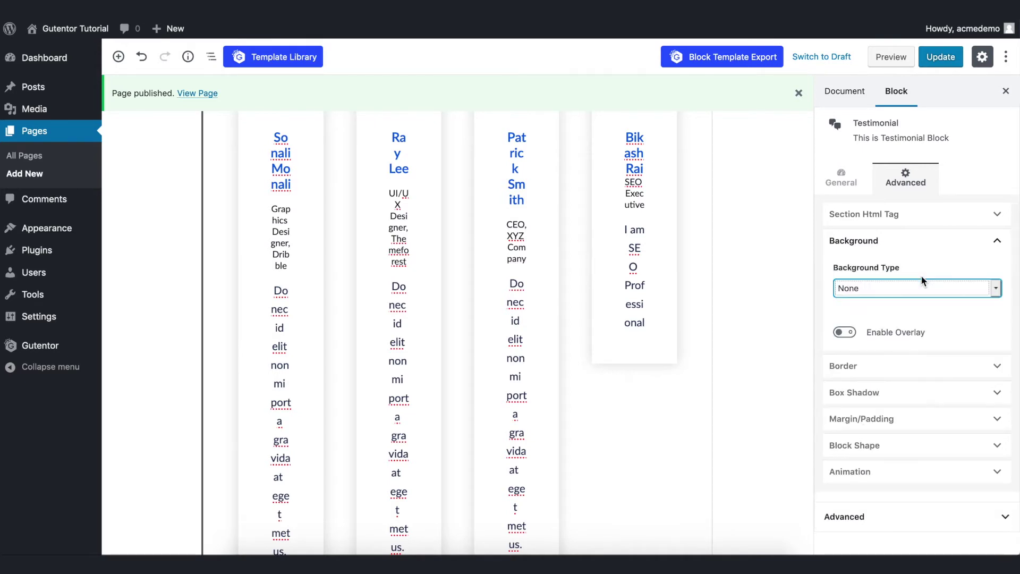
click(923, 287)
click(929, 297)
click(895, 333)
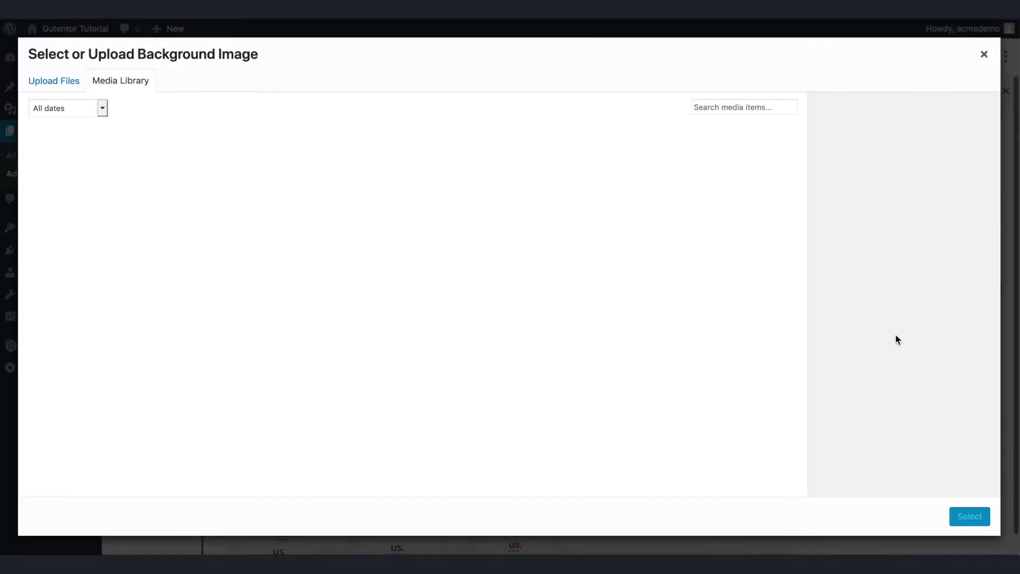
click(269, 364)
click(970, 516)
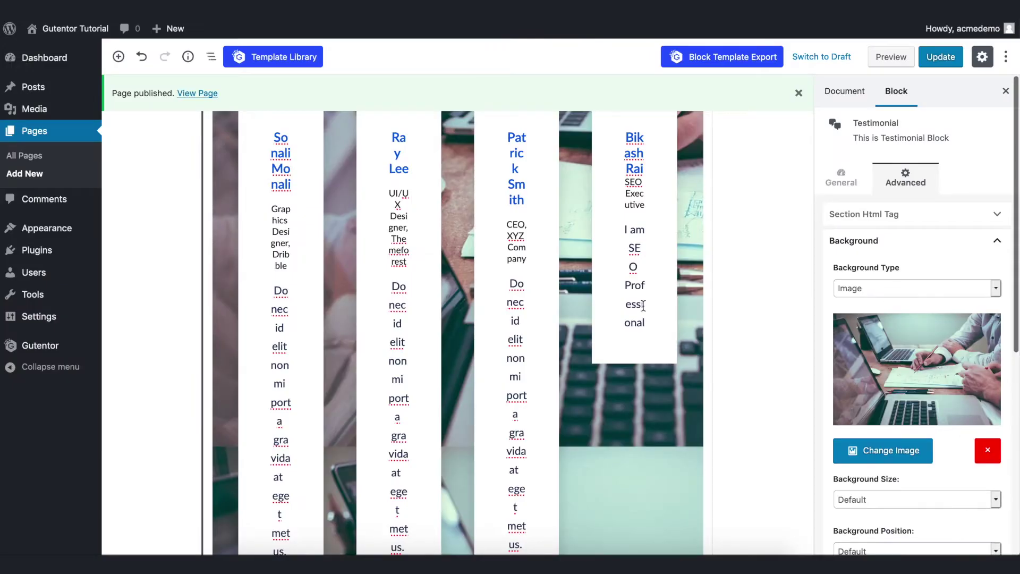
click(871, 288)
click(870, 276)
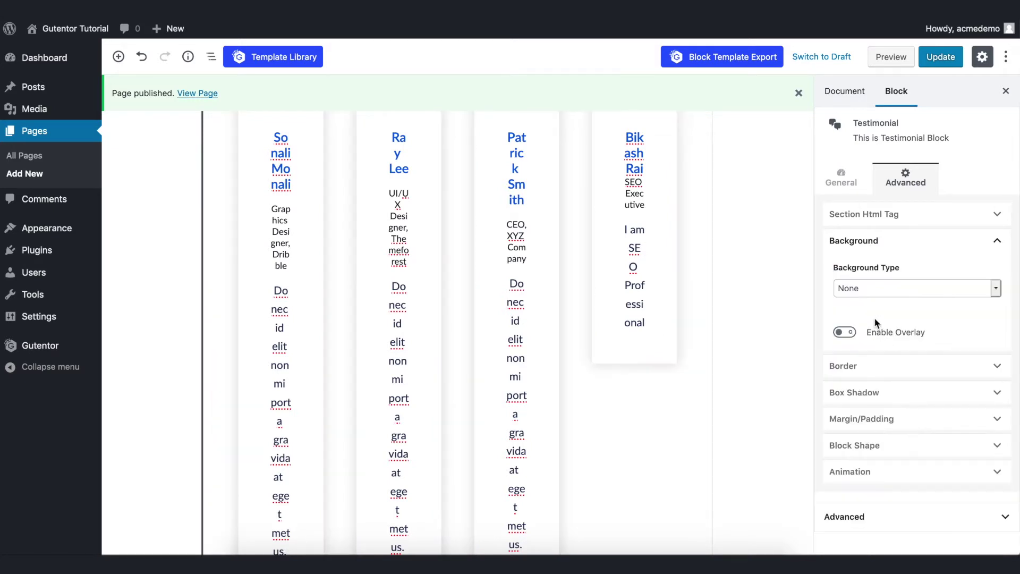
click(886, 371)
Try Solid and Dotted border types, then set the testimonial block's border to None.
scroll(888, 374, down, 3)
click(885, 344)
click(888, 355)
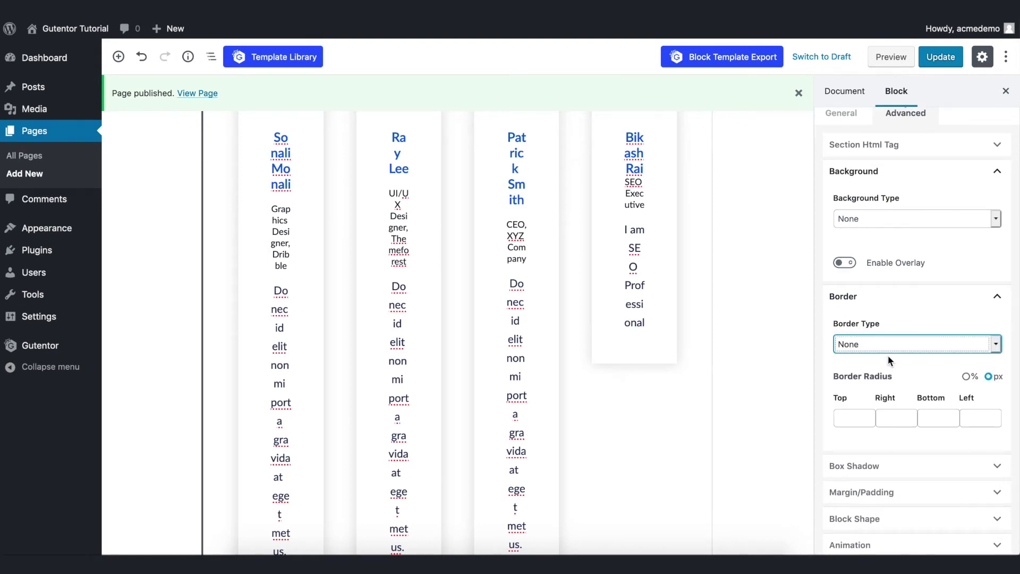
click(886, 340)
click(887, 344)
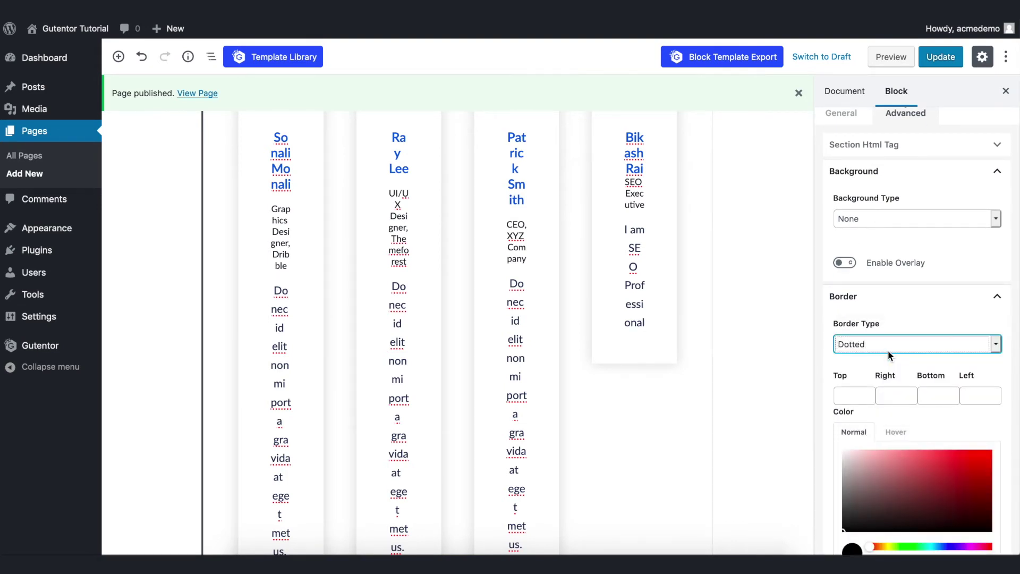
click(888, 349)
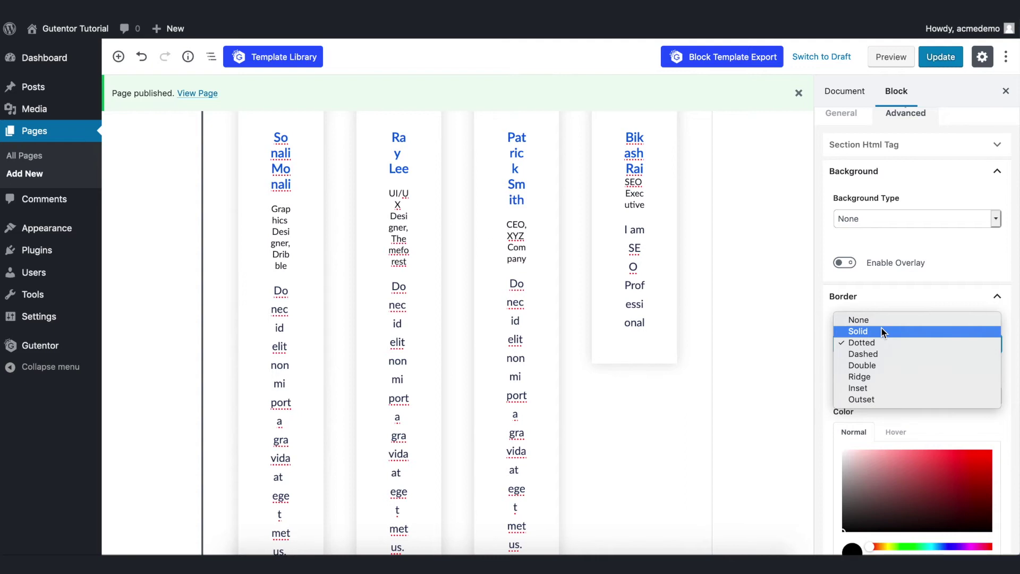
click(880, 321)
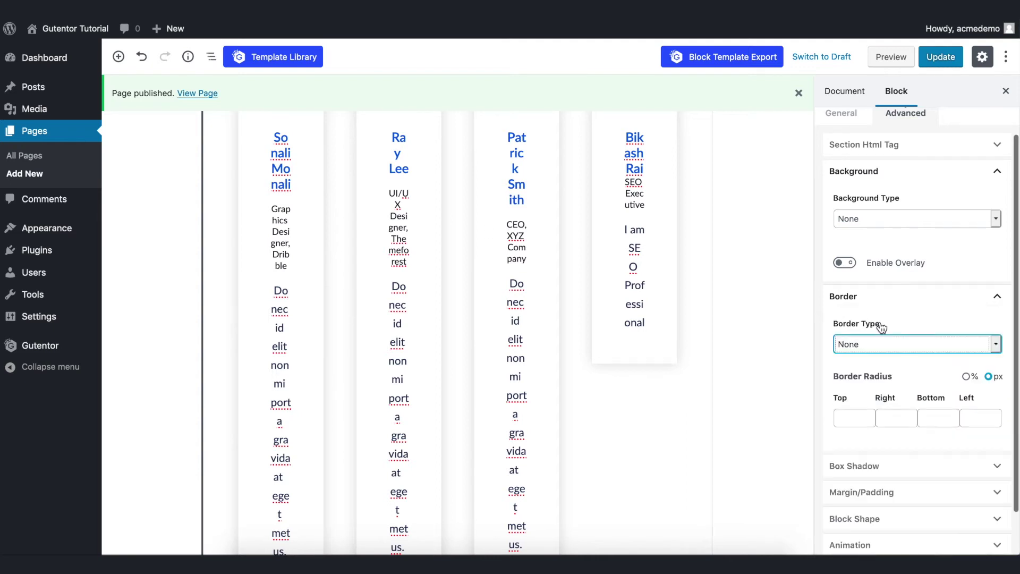
Set the box shadow colour to blue #0a5bd5.
click(855, 465)
drag(913, 426, 928, 385)
scroll(895, 397, down, 2)
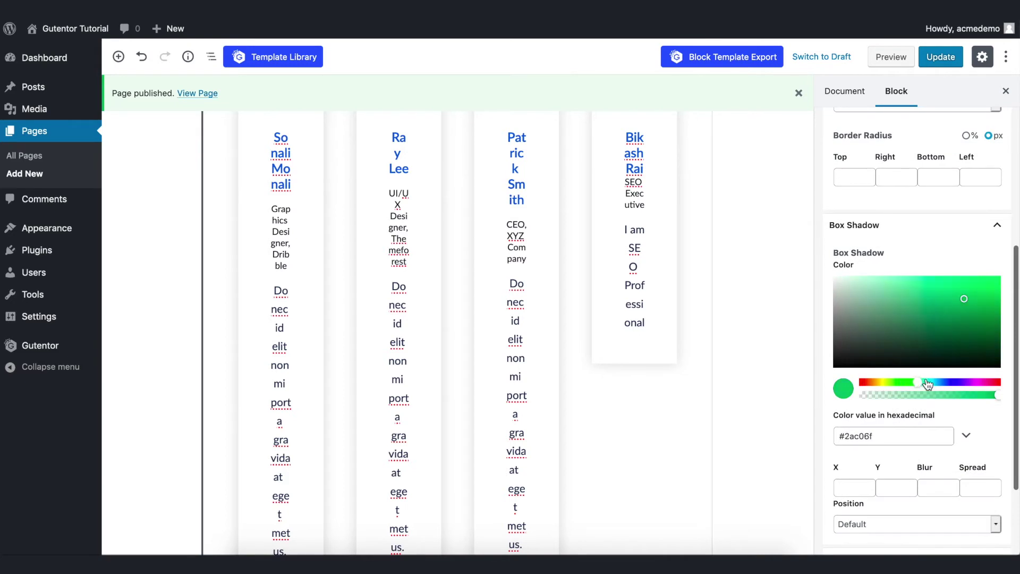
scroll(930, 342, down, 2)
drag(927, 327, 944, 327)
click(993, 235)
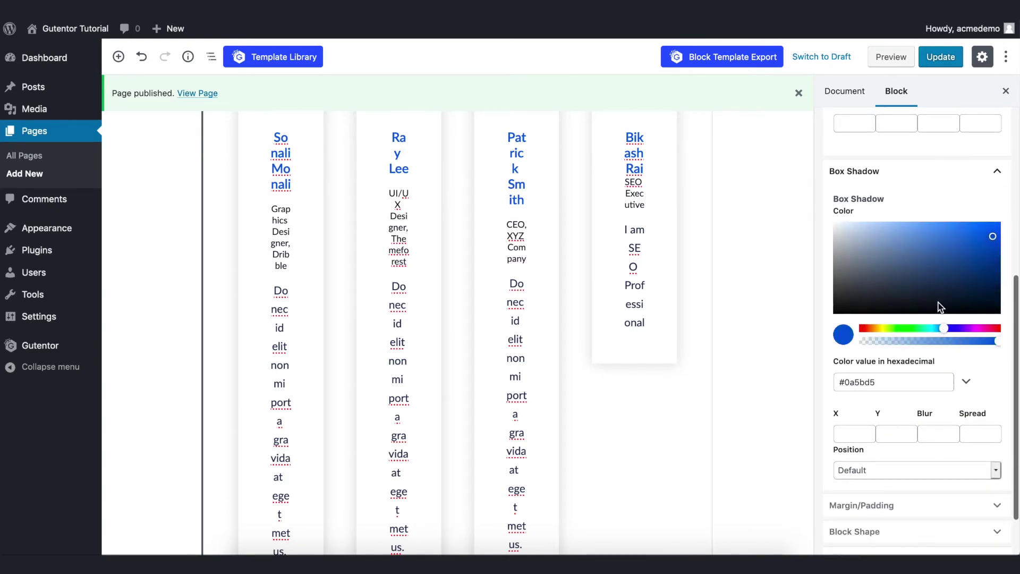
scroll(867, 486, down, 2)
Choose a wave divider shape for the top of the testimonial block.
click(866, 485)
scroll(900, 364, down, 6)
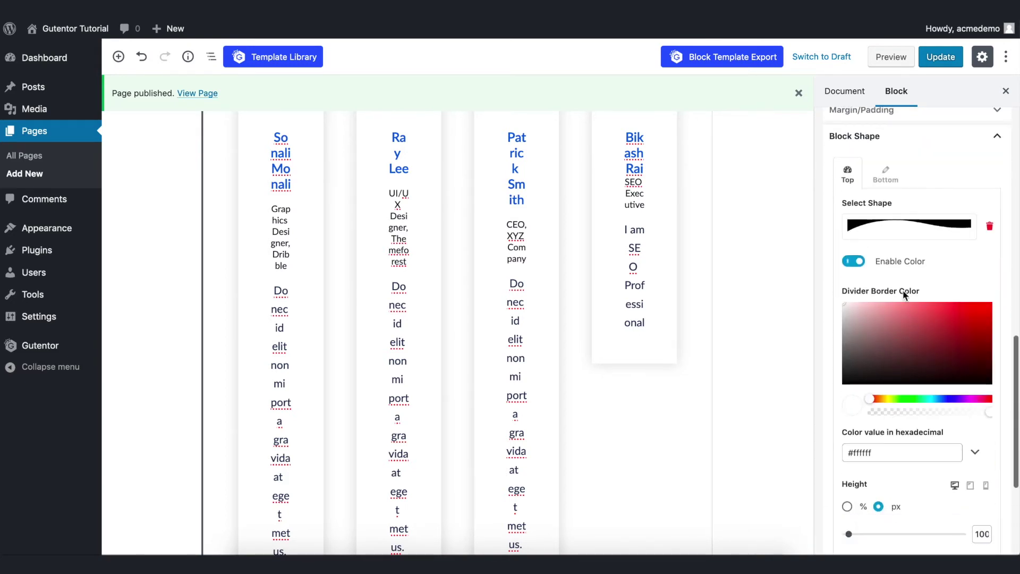
click(906, 233)
click(913, 325)
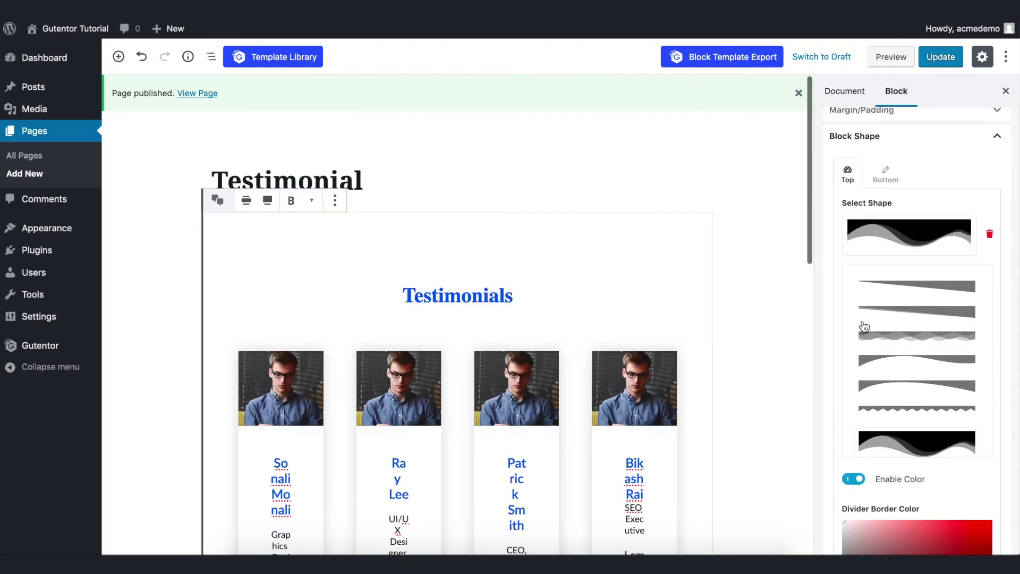
click(932, 313)
click(933, 313)
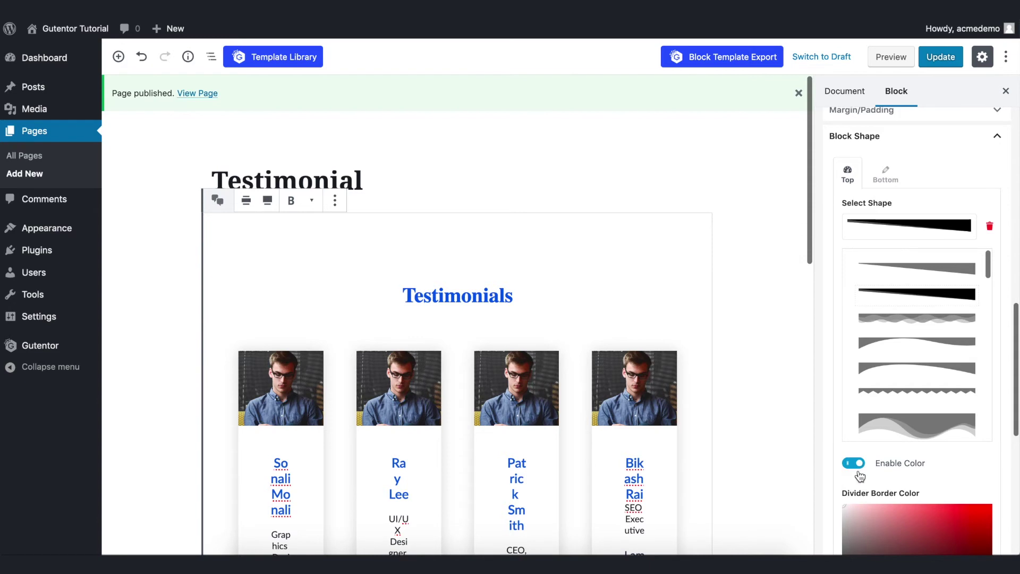
scroll(918, 337, down, 4)
scroll(916, 225, down, 4)
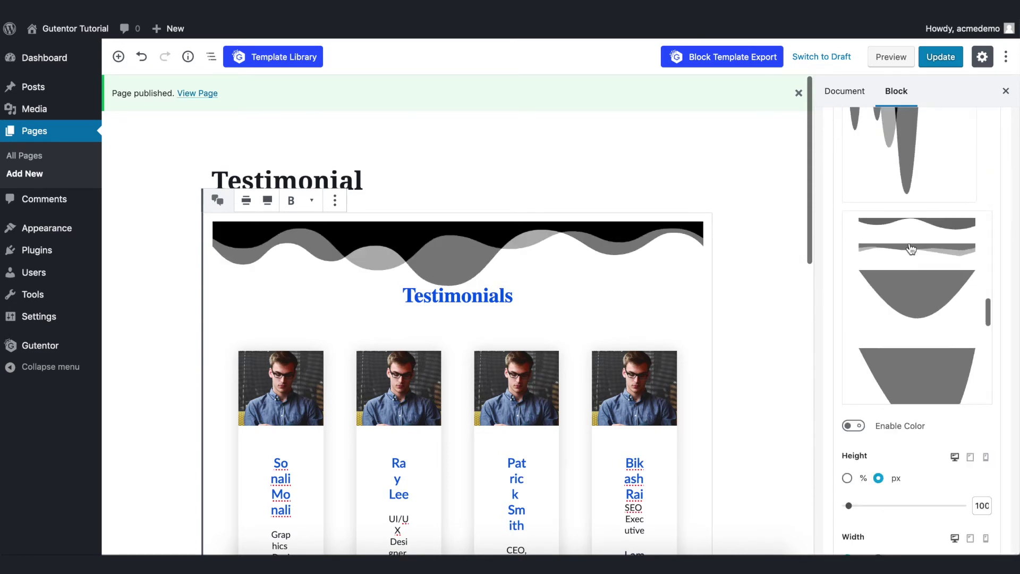
Enable a custom divider colour and set it to blue #277bf8.
click(856, 261)
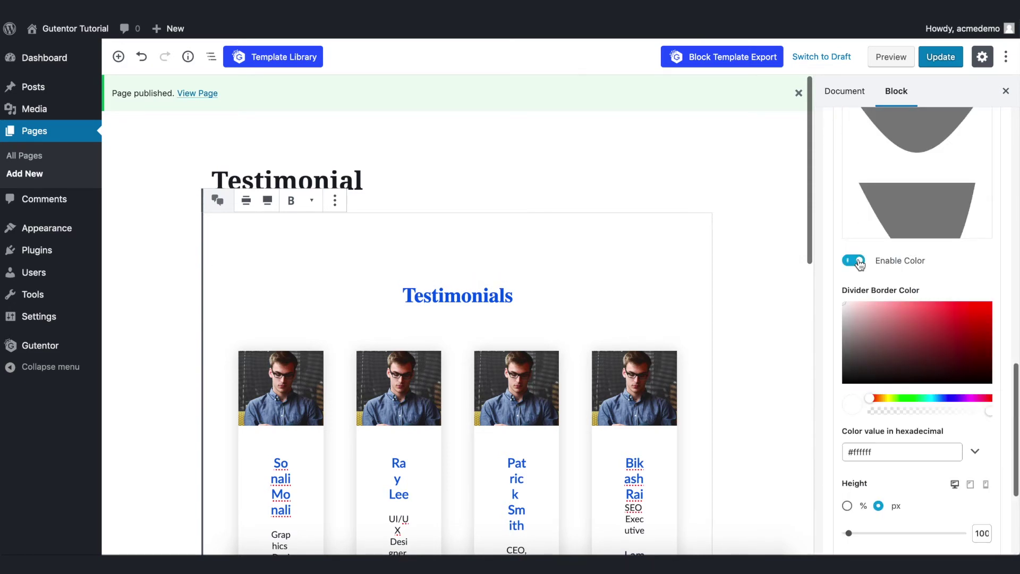
click(941, 340)
click(927, 398)
click(963, 340)
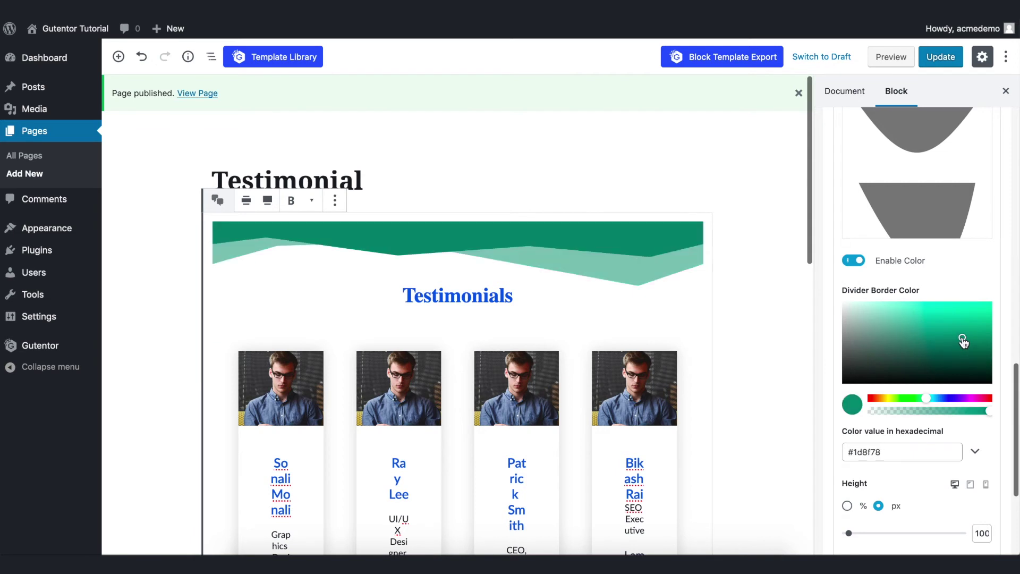
click(944, 400)
scroll(927, 341, down, 4)
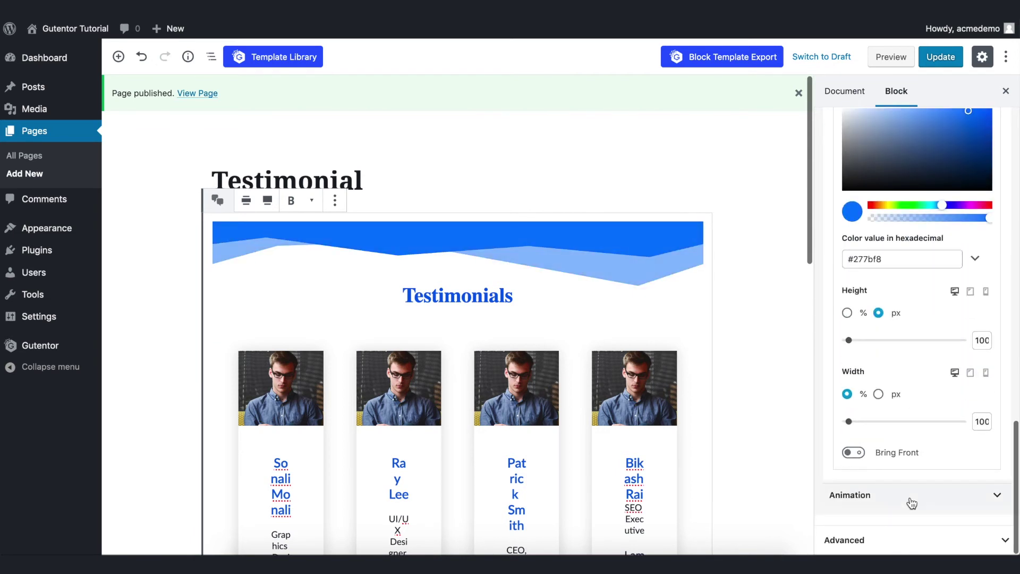
Keep the block's entrance animation at None and update the published page.
click(912, 503)
scroll(911, 473, down, 1)
click(914, 487)
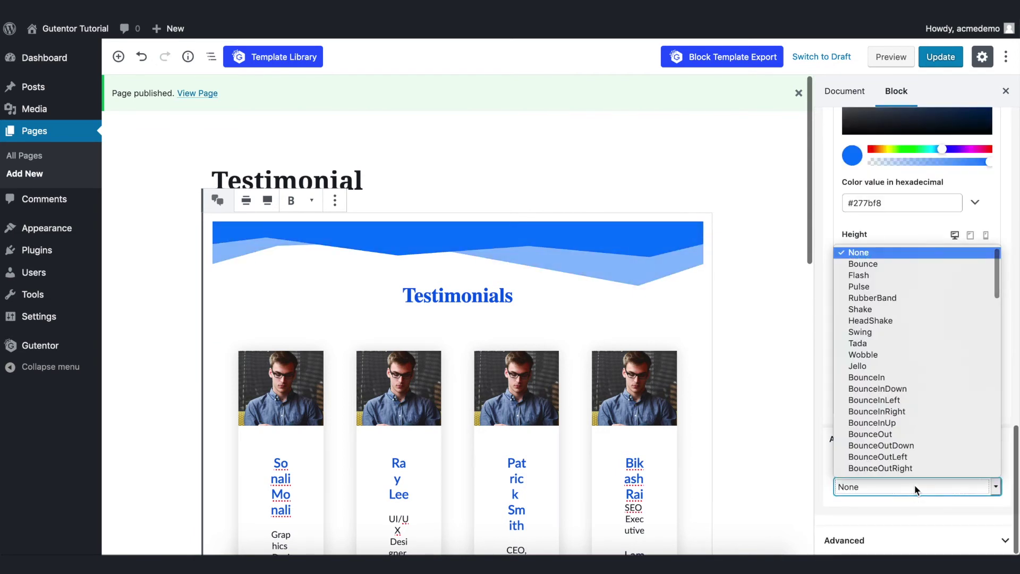
click(892, 256)
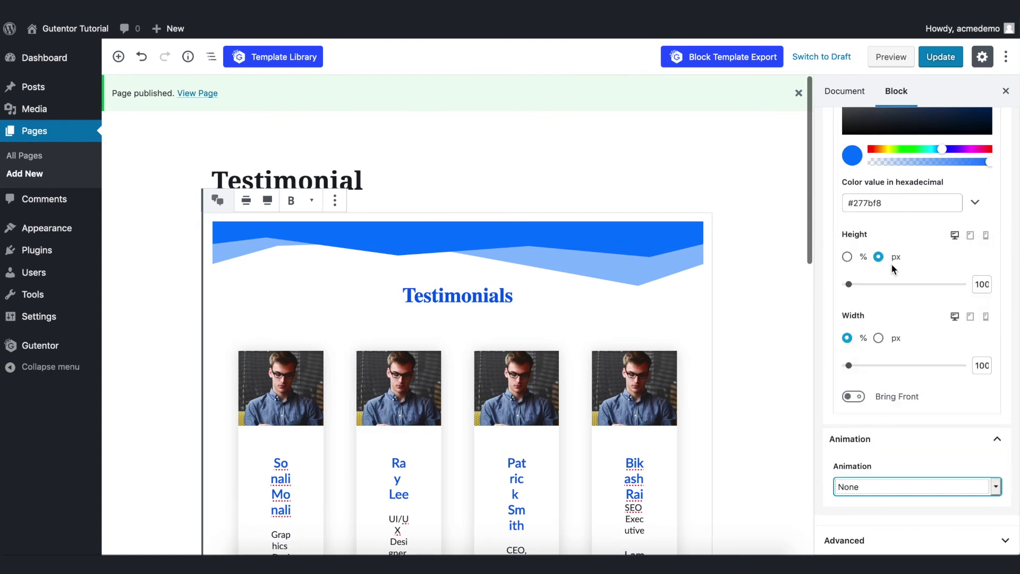
scroll(894, 345, up, 10)
scroll(666, 381, down, 10)
scroll(666, 386, up, 15)
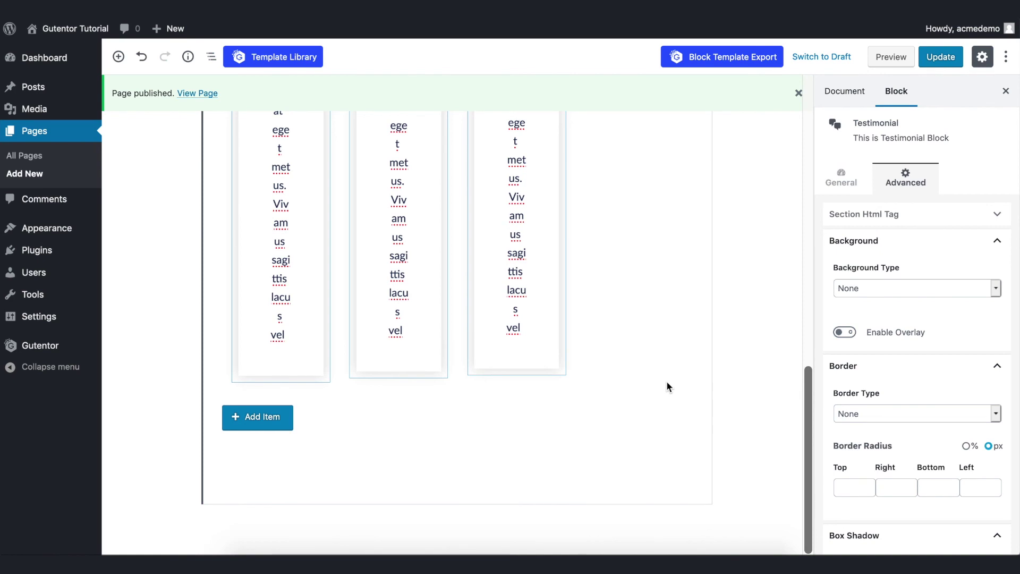
click(937, 64)
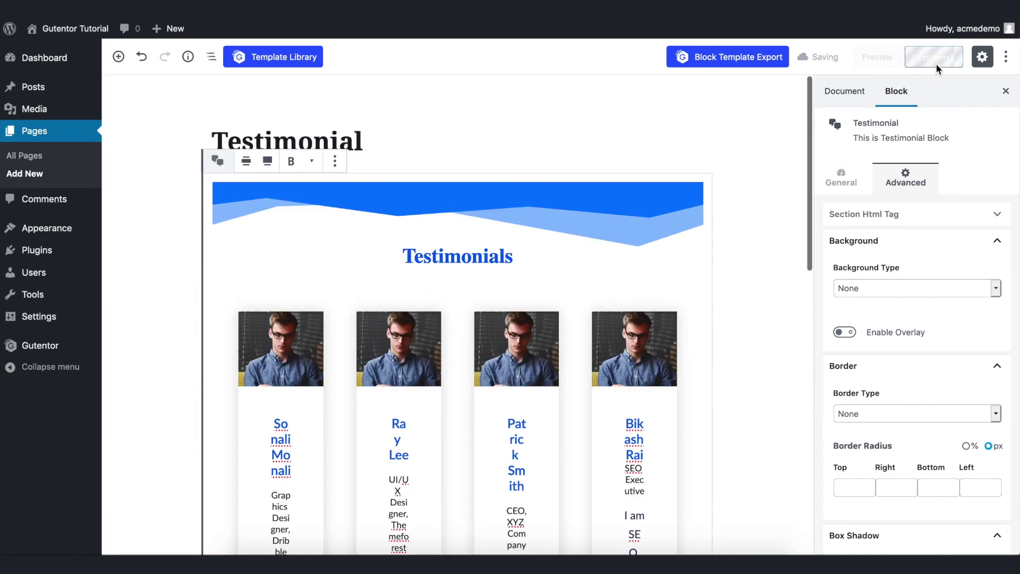
right_click(201, 101)
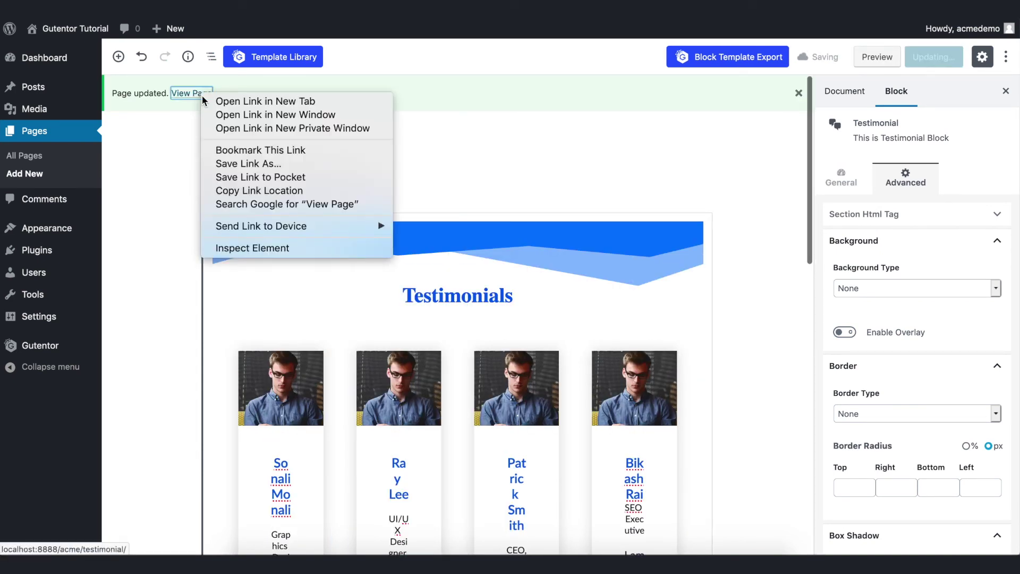
View the live Testimonial page in a new tab, scrolling over the wave and four client cards.
click(215, 101)
key(ctrl+Tab)
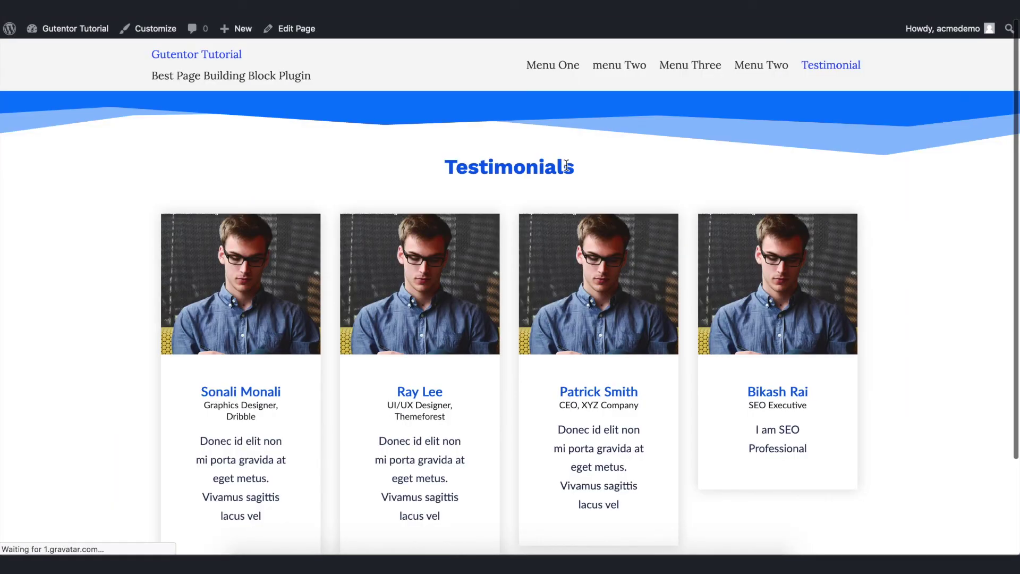
scroll(582, 254, down, 2)
scroll(582, 250, up, 3)
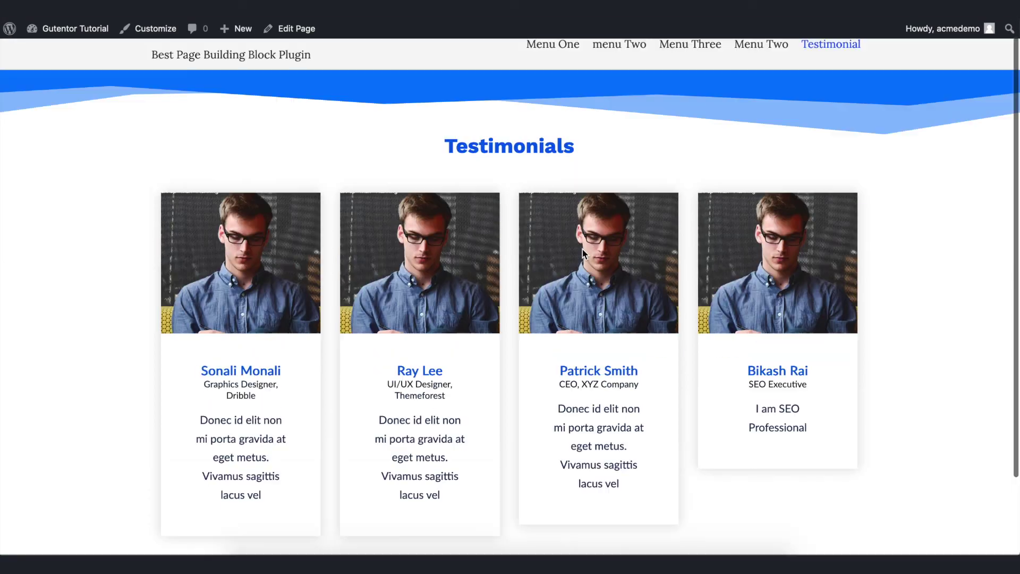